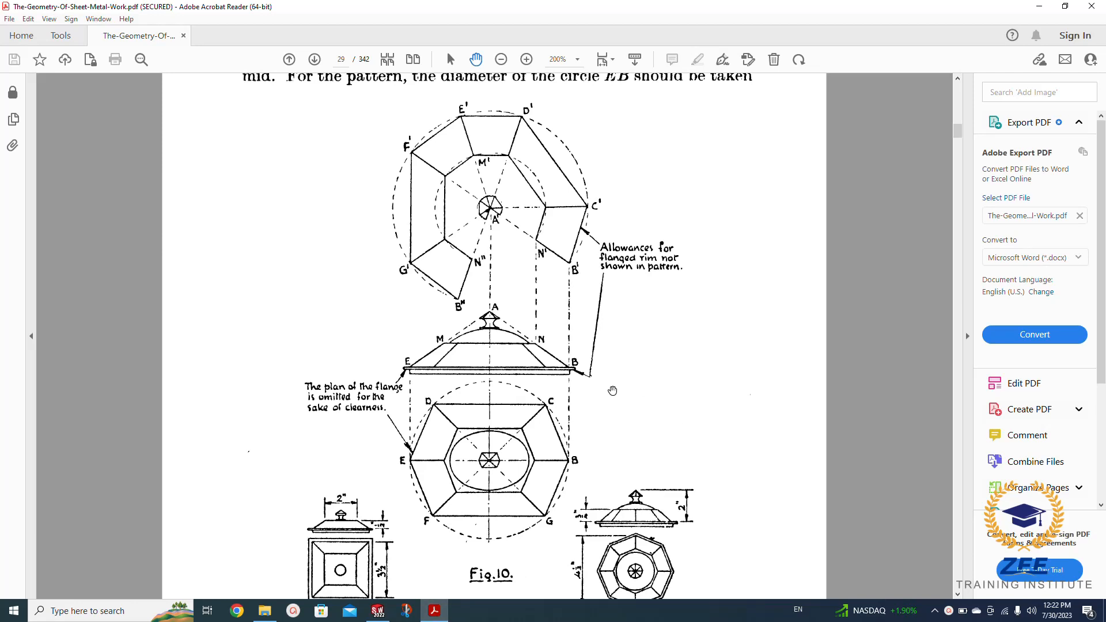
Step: Switch to SOLIDWORKS and create a new part from the 01 mmKg template
left_click_drag(611, 468, 610, 455)
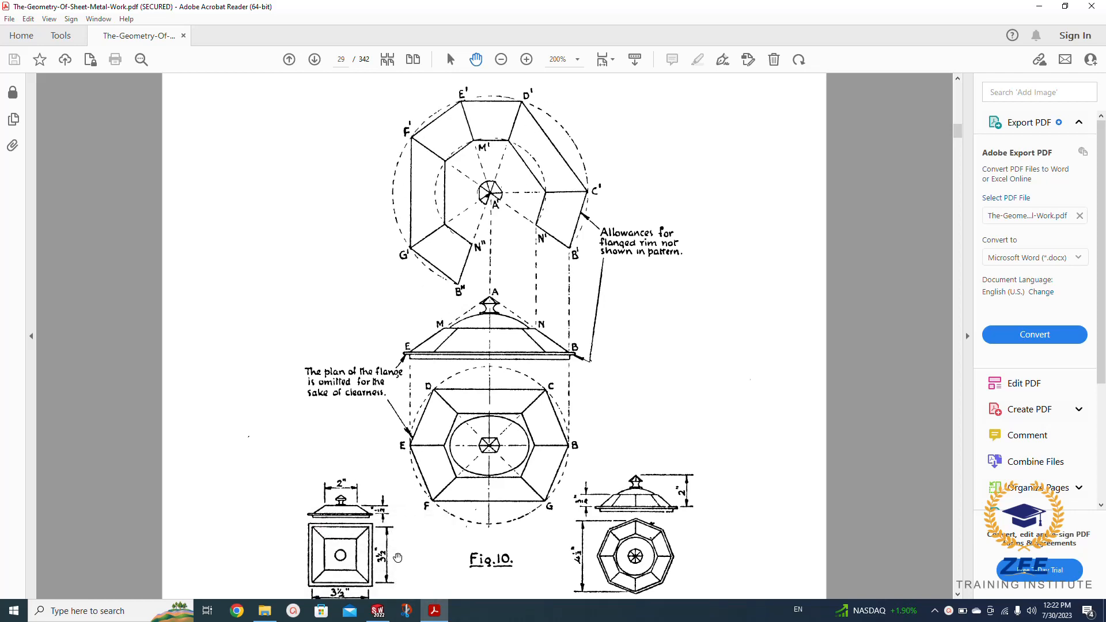
left_click(378, 609)
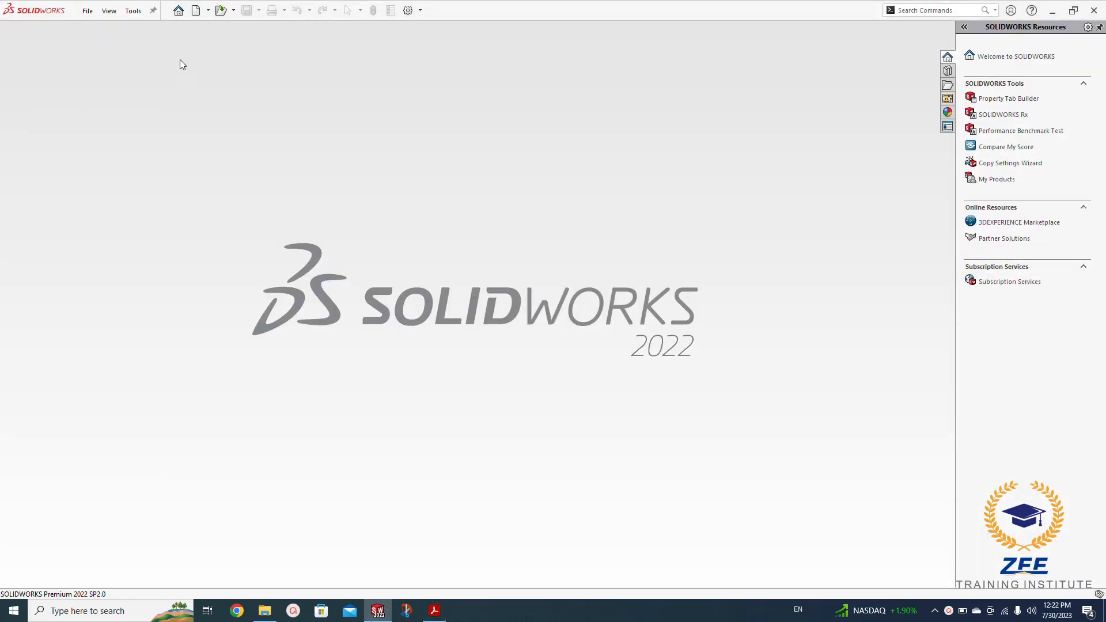
left_click(199, 15)
left_click(231, 217)
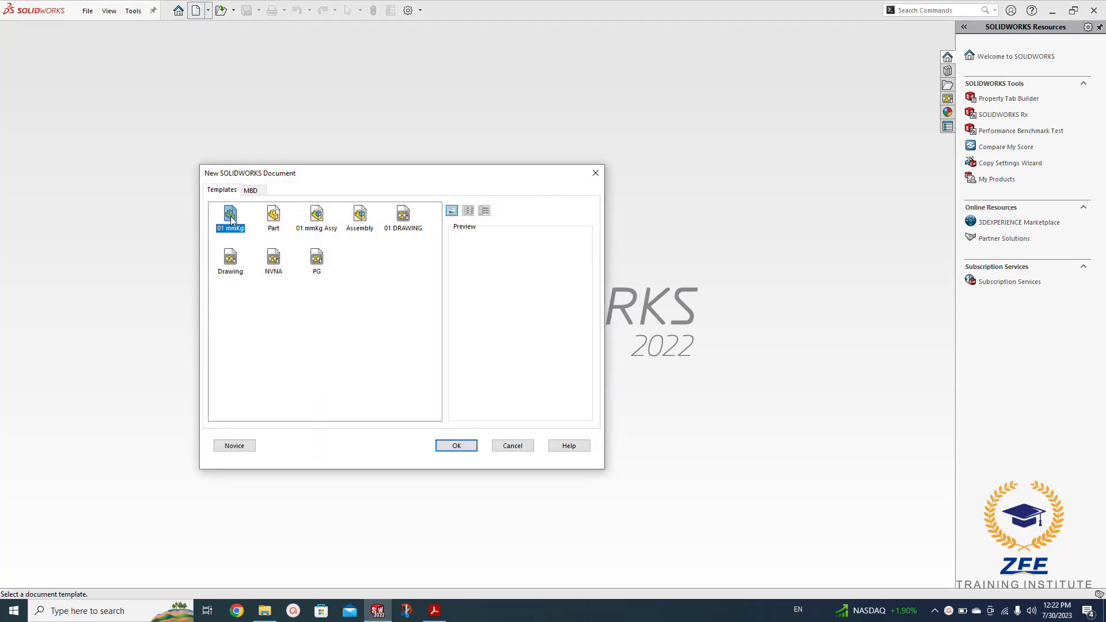
left_click(455, 447)
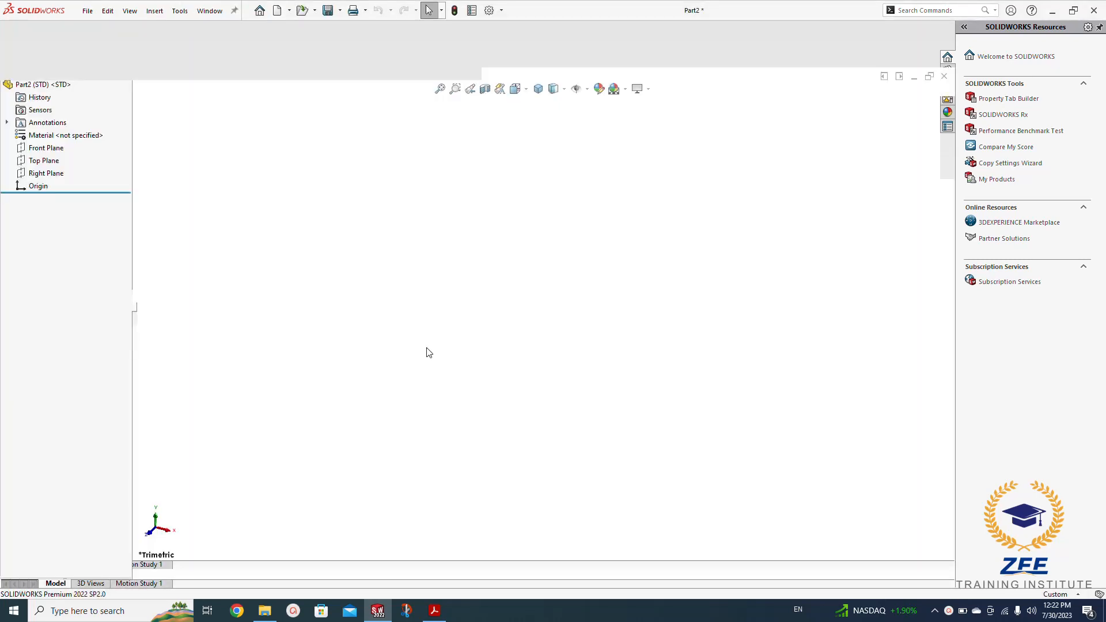
Step: Start a sketch on the Top Plane and draw a center rectangle about 94 by 56 mm, centred on the origin
left_click(45, 206)
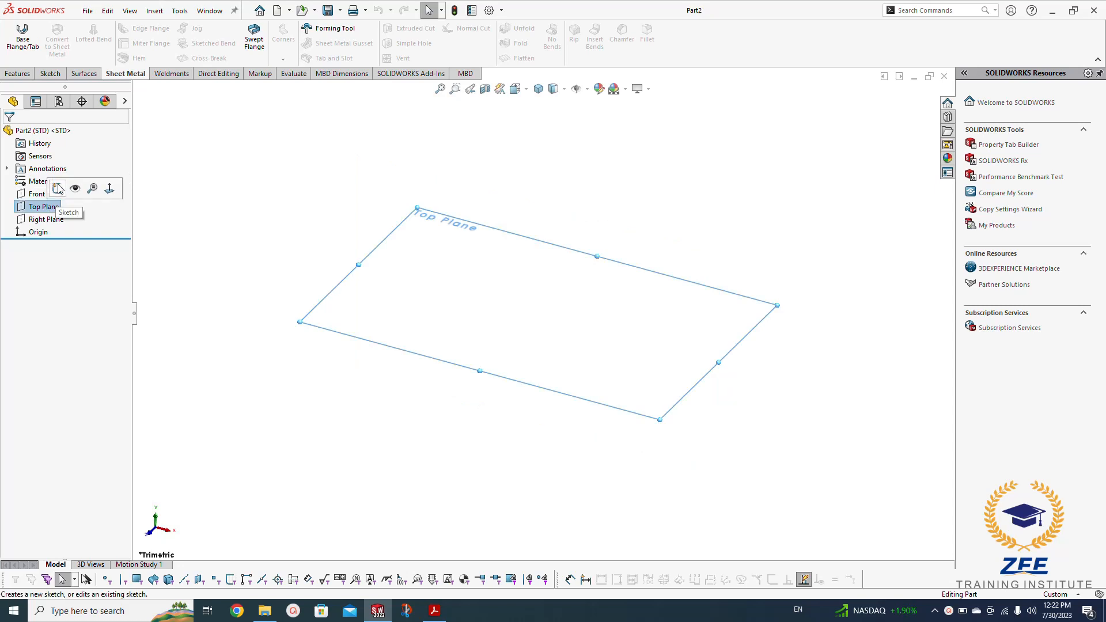
left_click(81, 189)
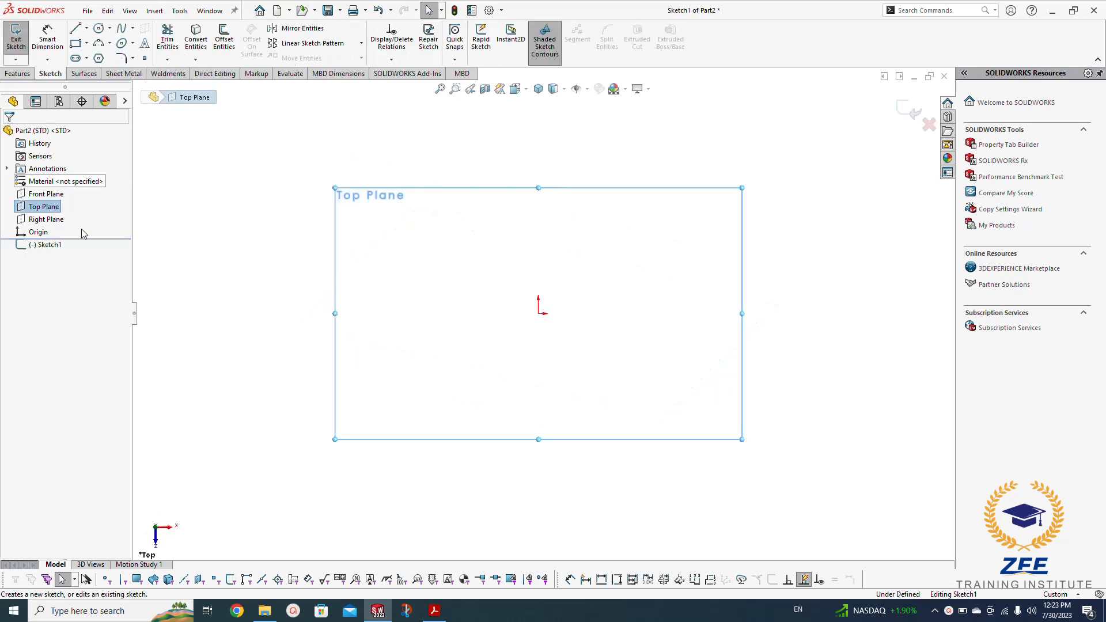
left_click(75, 43)
left_click(52, 173)
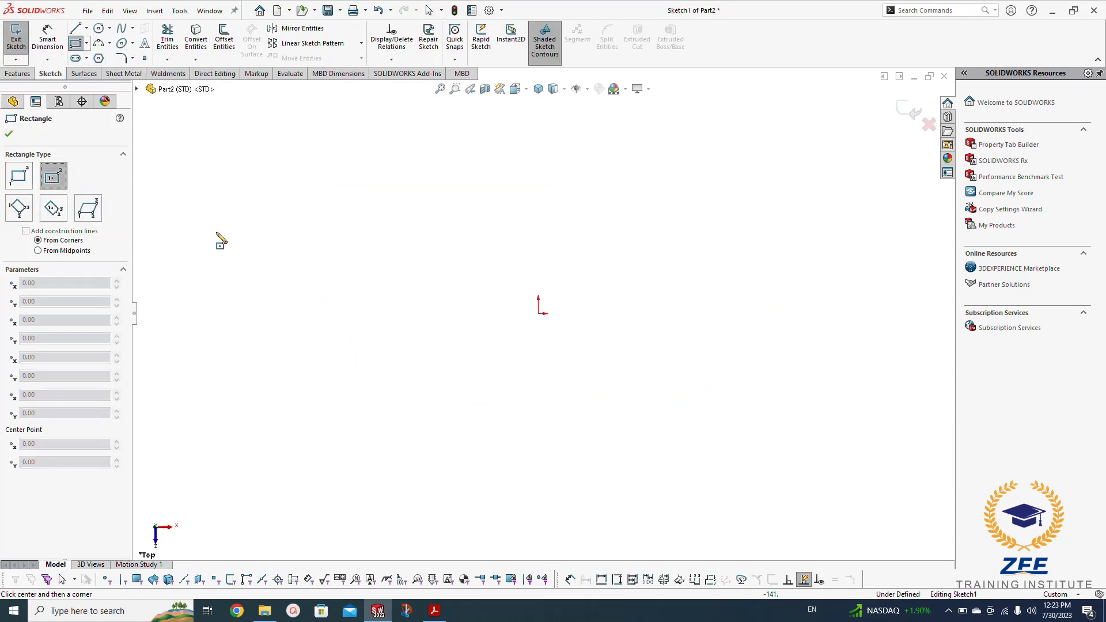
left_click(538, 313)
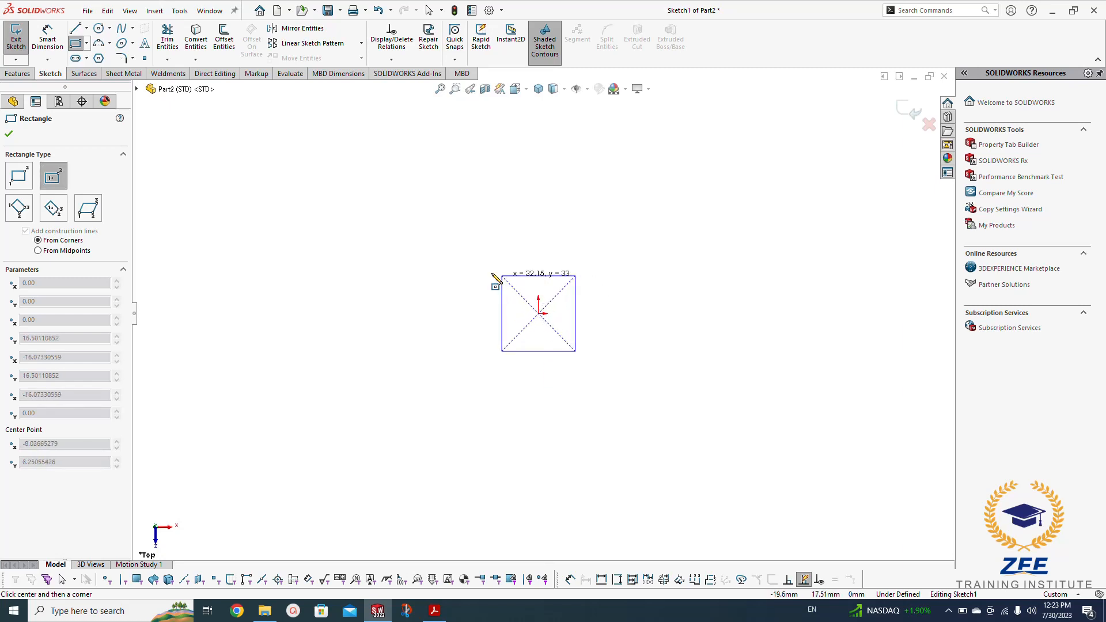
left_click(432, 250)
key("Escape")
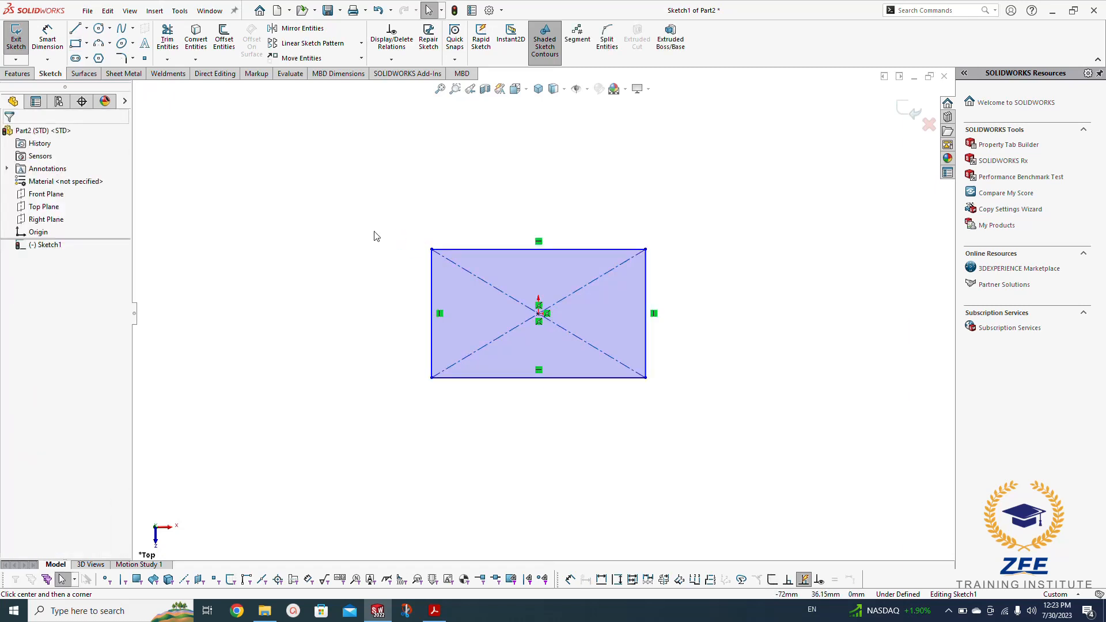
Step: Draw two connected lines outside each vertical side of the rectangle, joining its corners at an outward-pointing tip
left_click(75, 33)
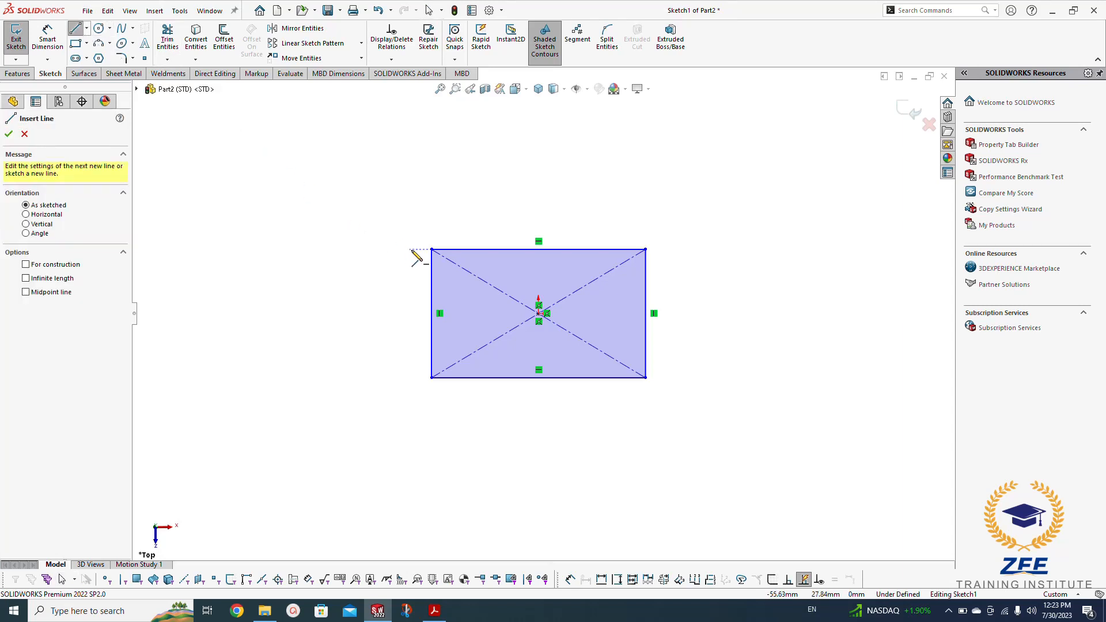
left_click(432, 249)
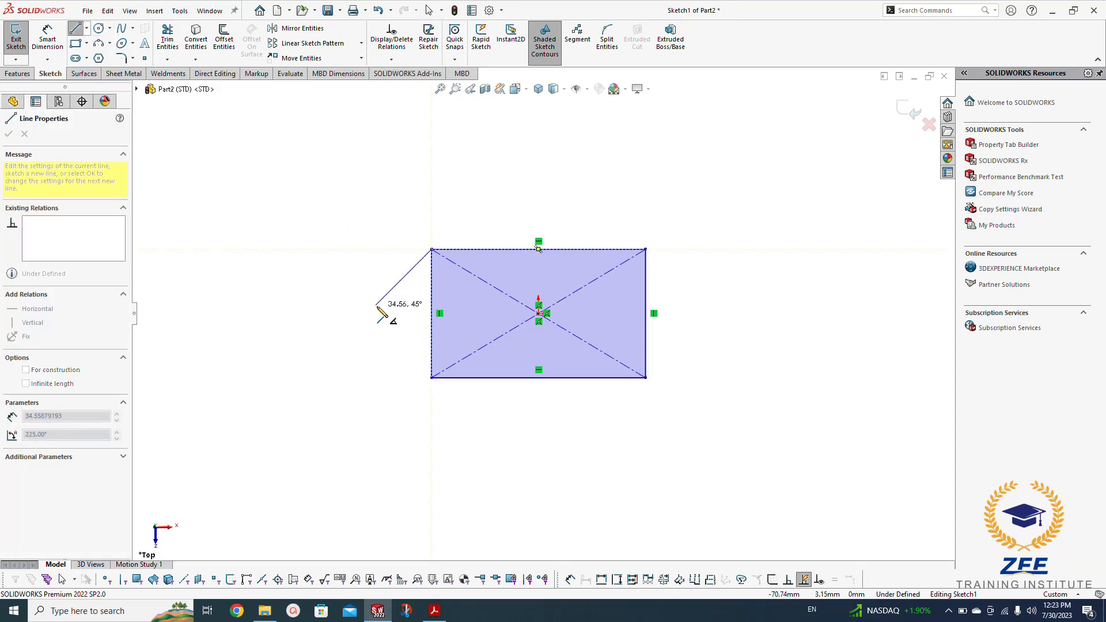
left_click(376, 305)
left_click(431, 378)
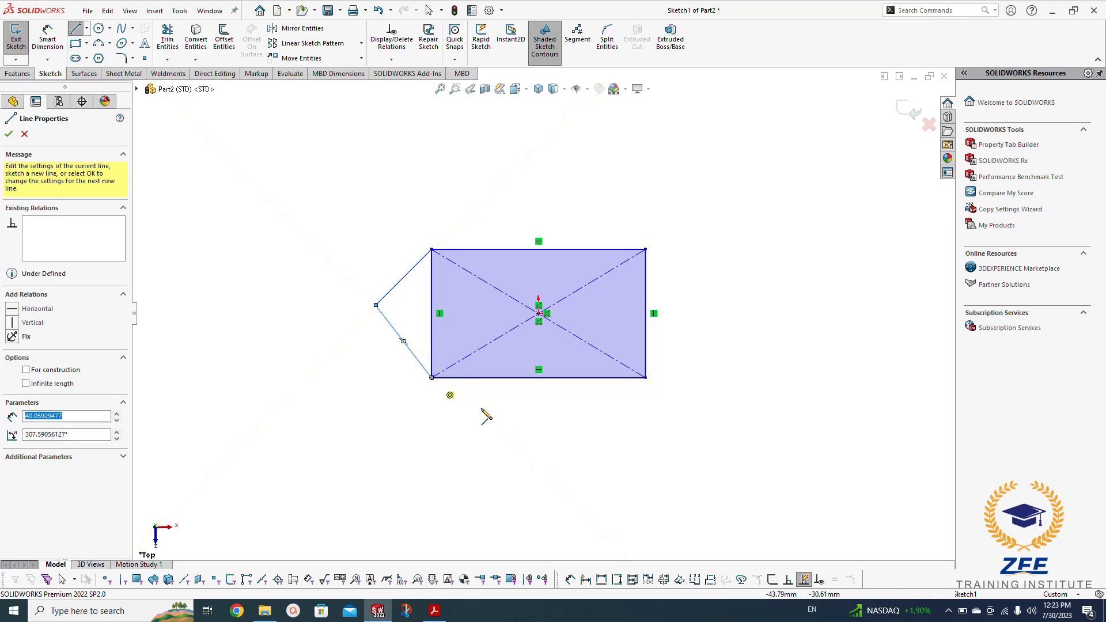
left_click(645, 377)
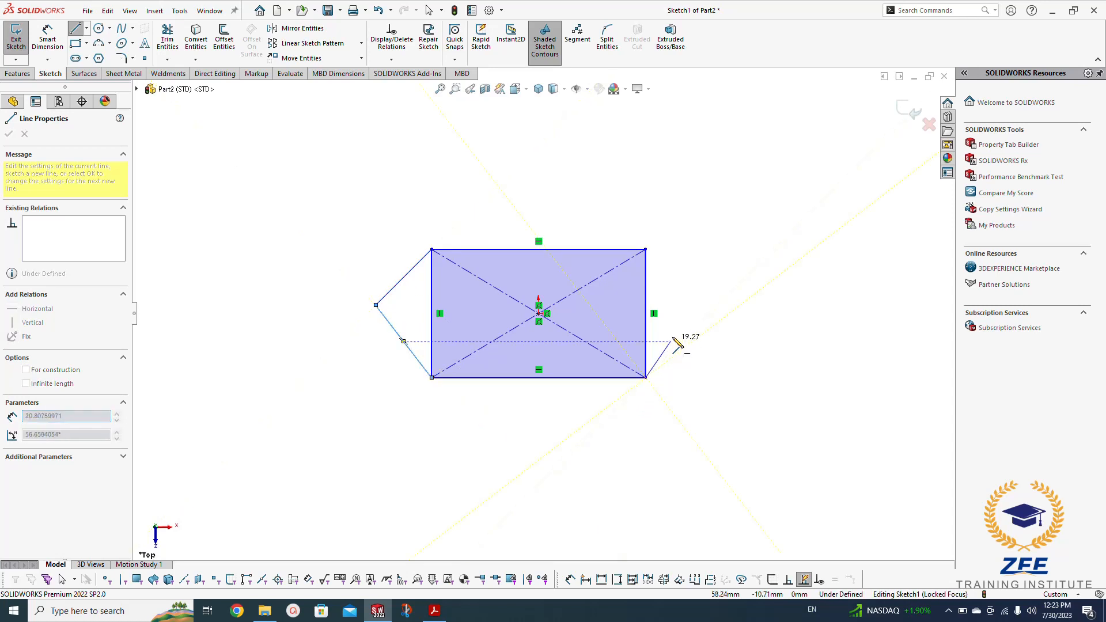
left_click(692, 321)
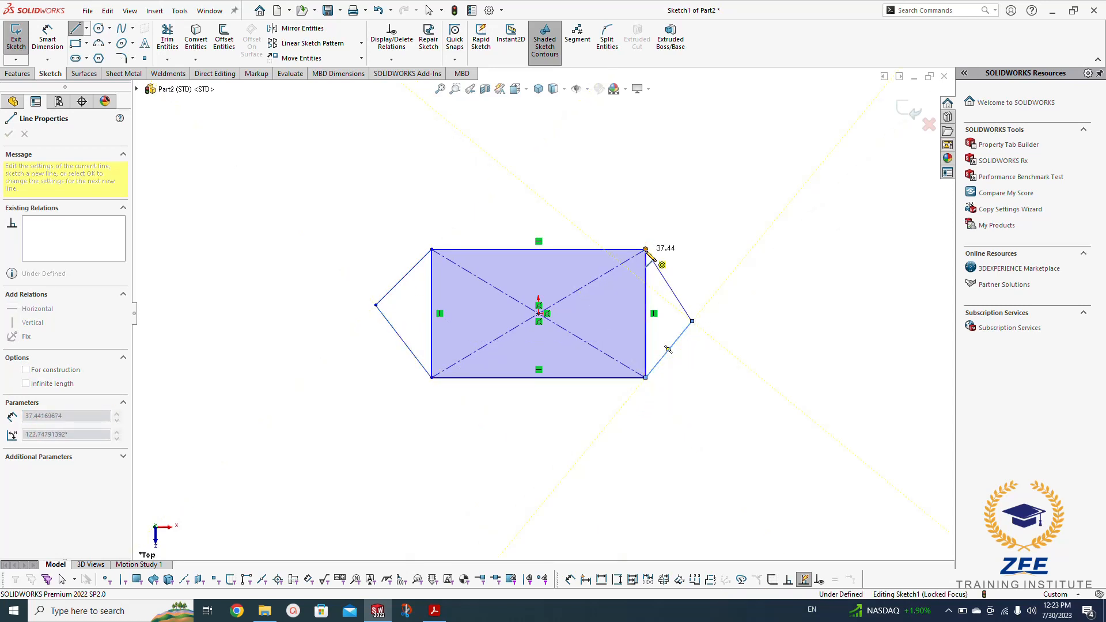
left_click(645, 249)
key("Escape")
Step: Add a Horizontal relation between the two outer tips and the rectangle's centre point
left_click(692, 320)
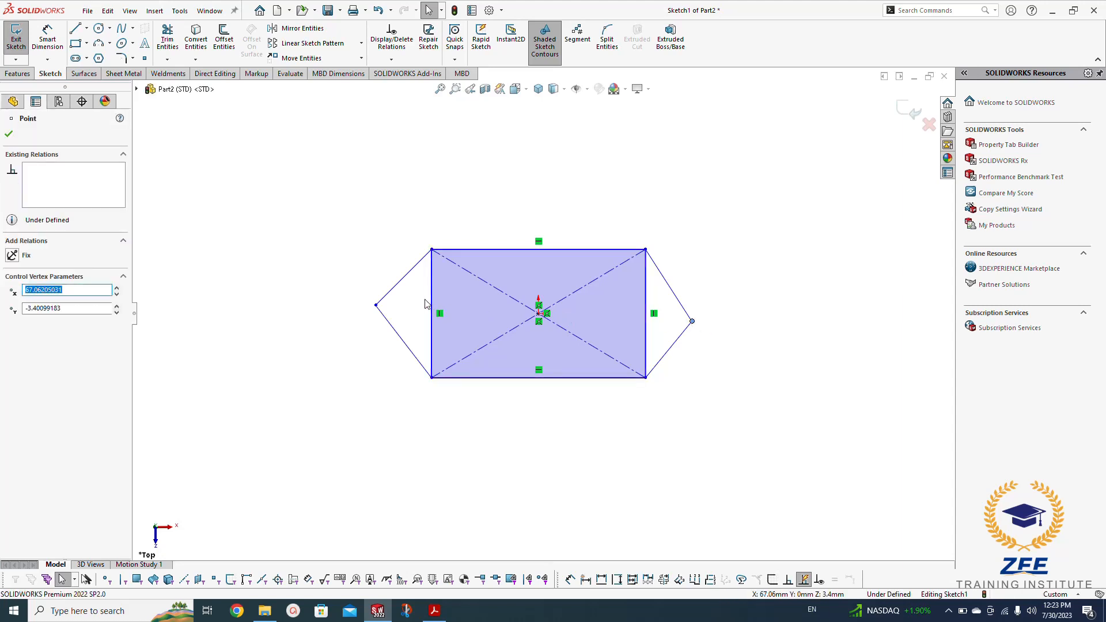
left_click(376, 305, "ctrl")
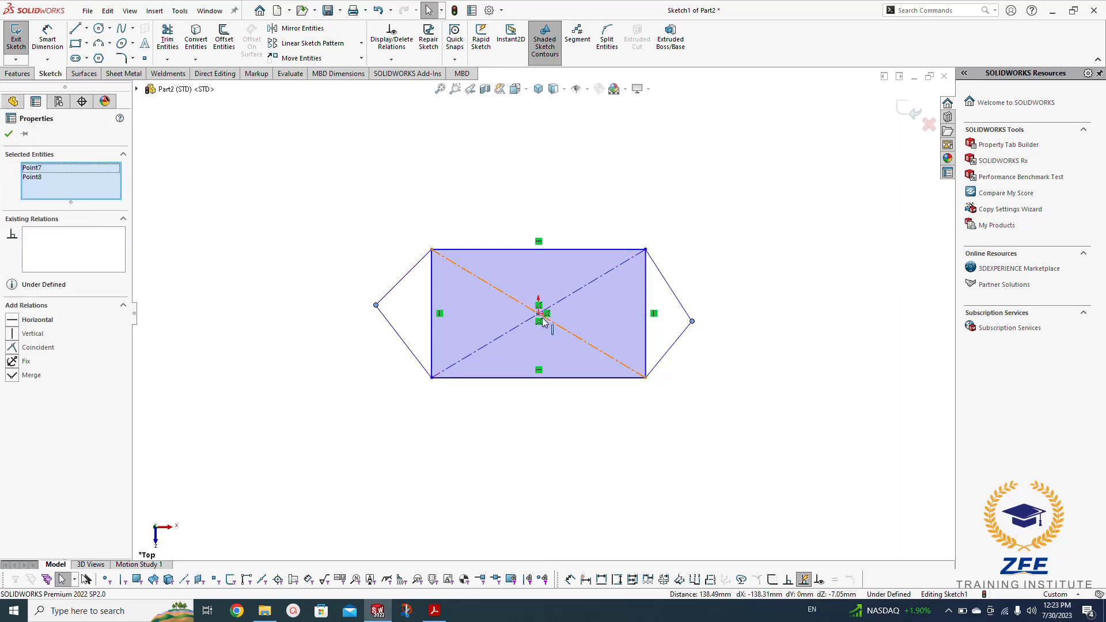
left_click(539, 314, "ctrl")
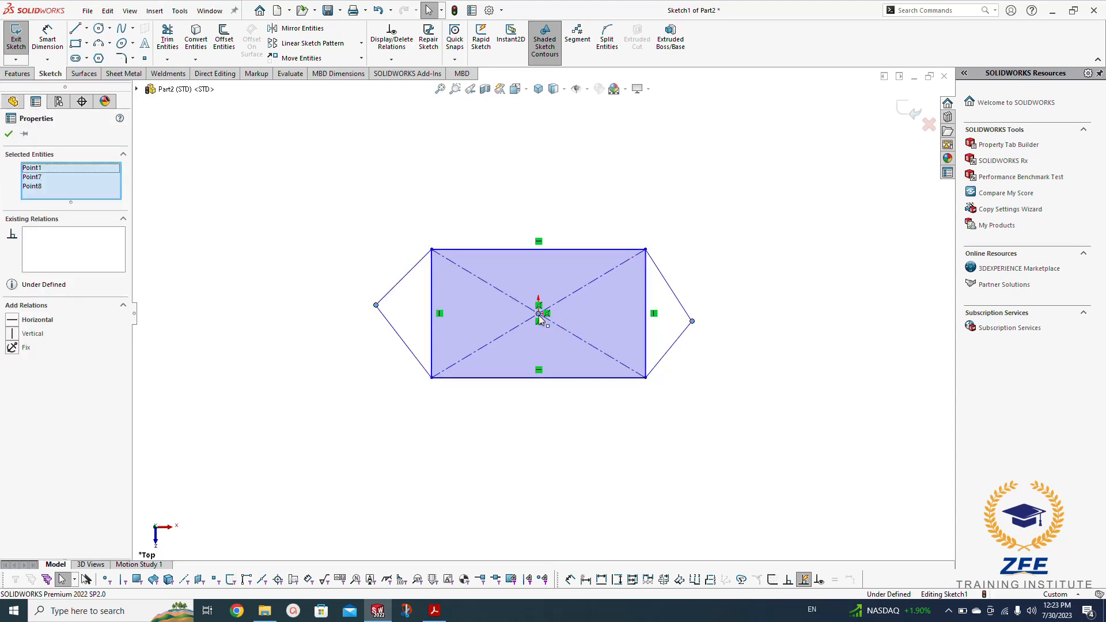
left_click(12, 321)
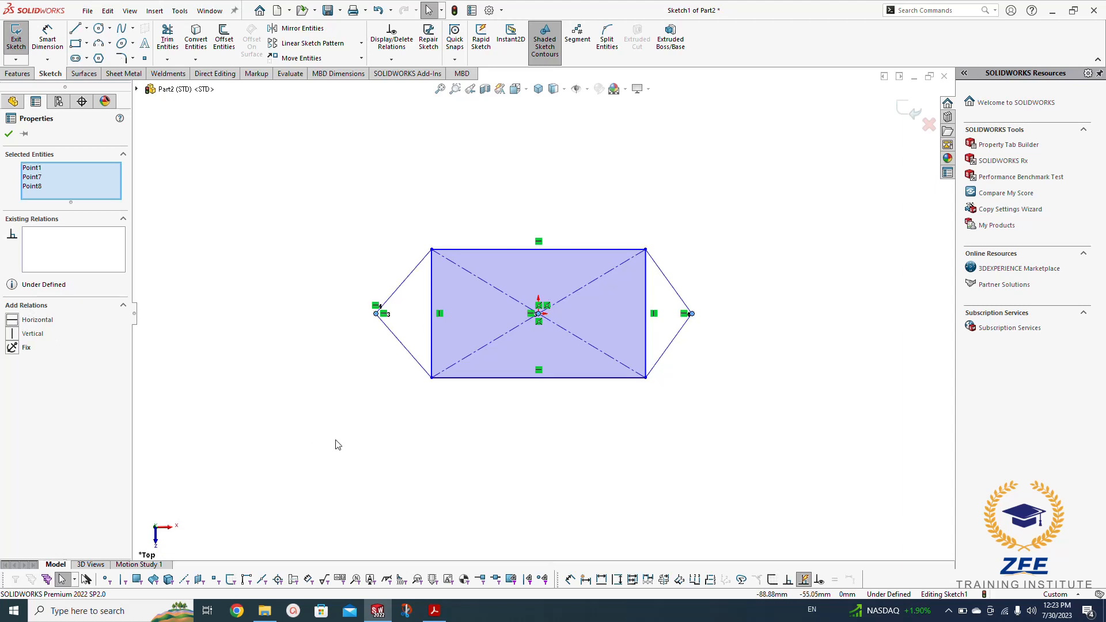
key("Escape")
Step: Add an Equal relation between the lower-left and lower-right slanted lines
left_click(395, 347)
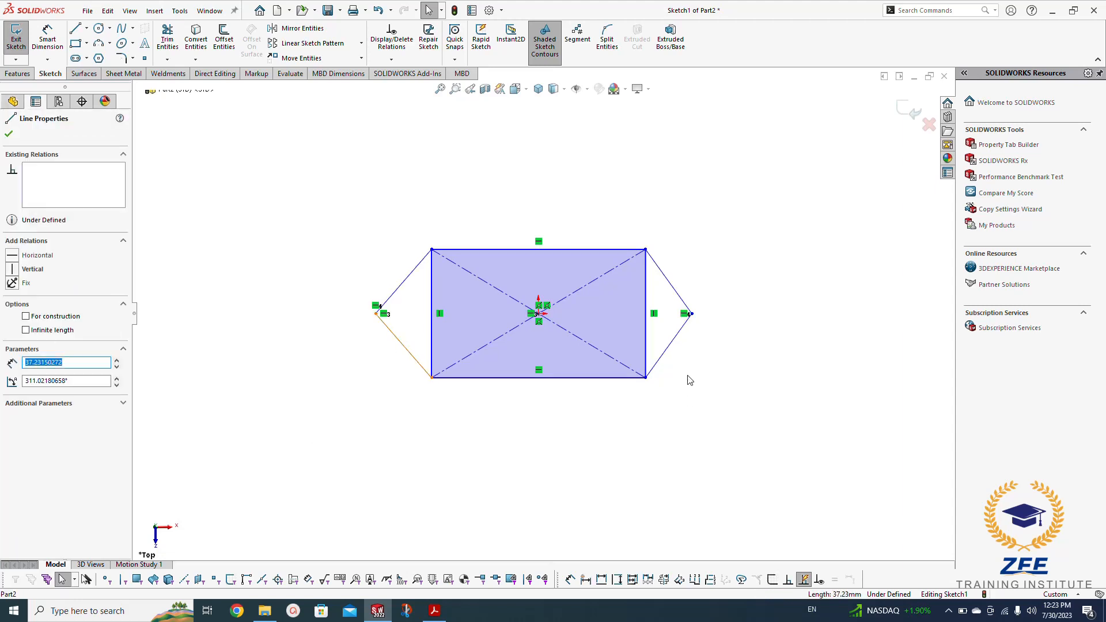
left_click(666, 358, "ctrl")
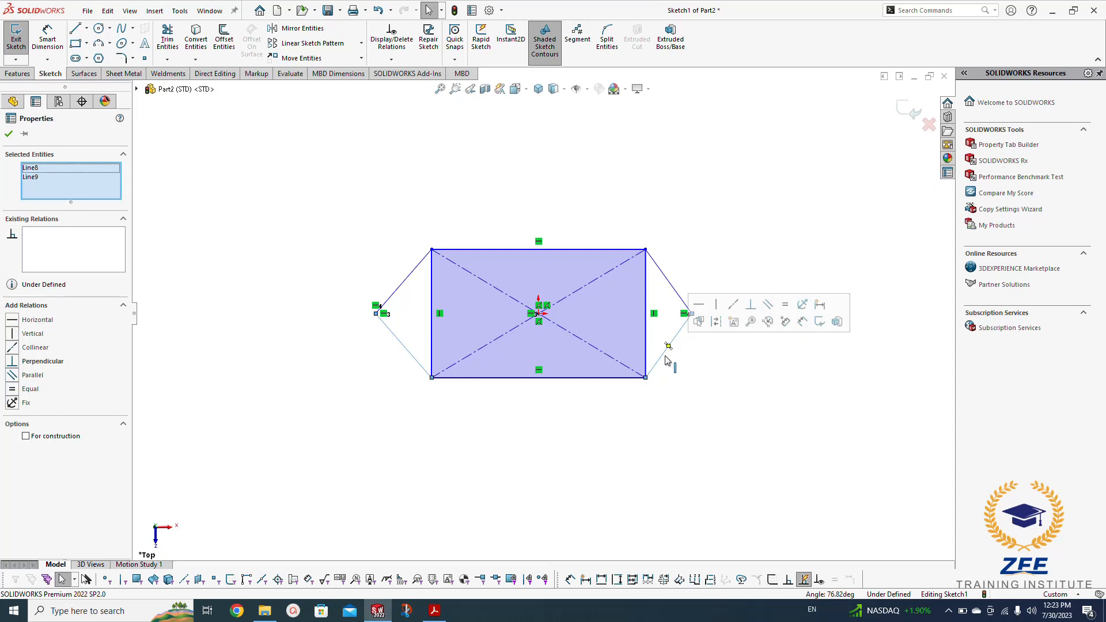
left_click(12, 390)
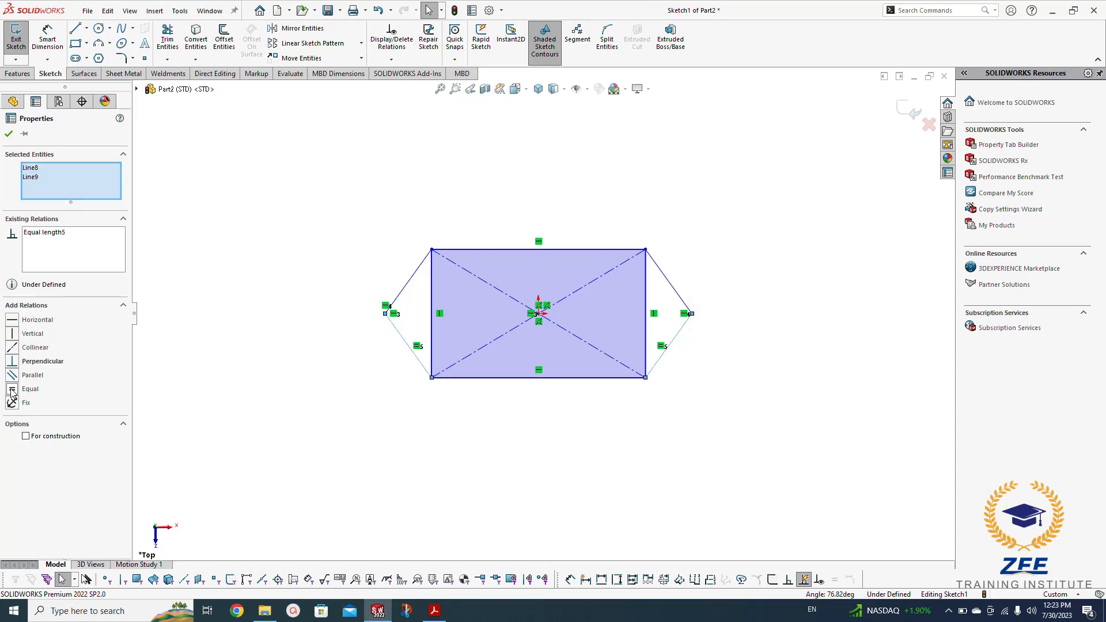
left_click(292, 435)
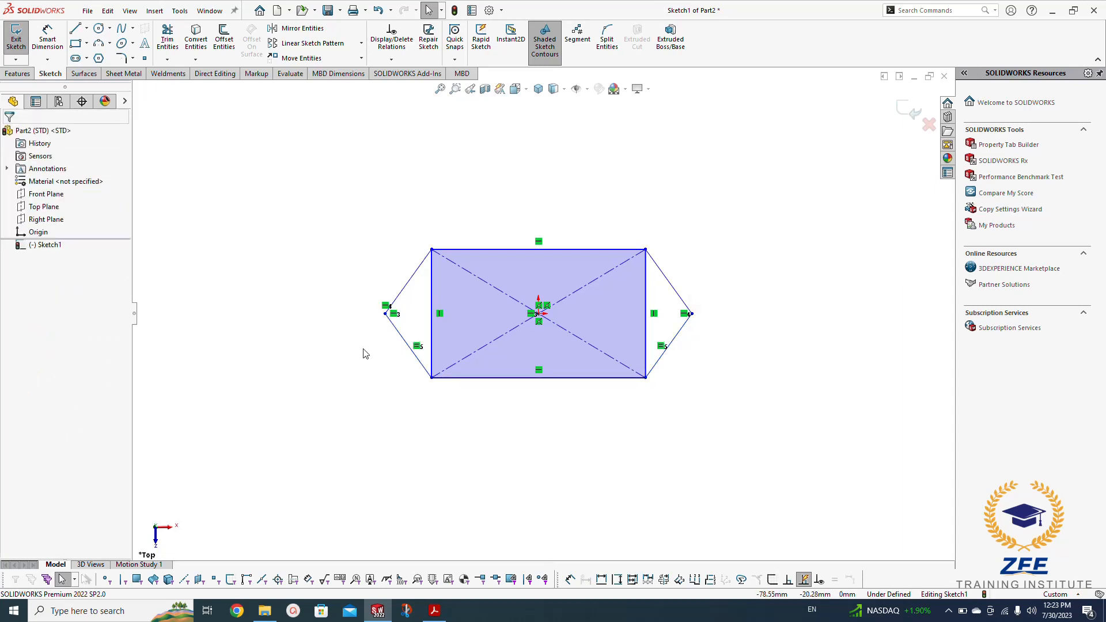
Step: Convert the rectangle's two vertical sides to construction geometry so the outline becomes a six-sided profile
left_click(431, 285)
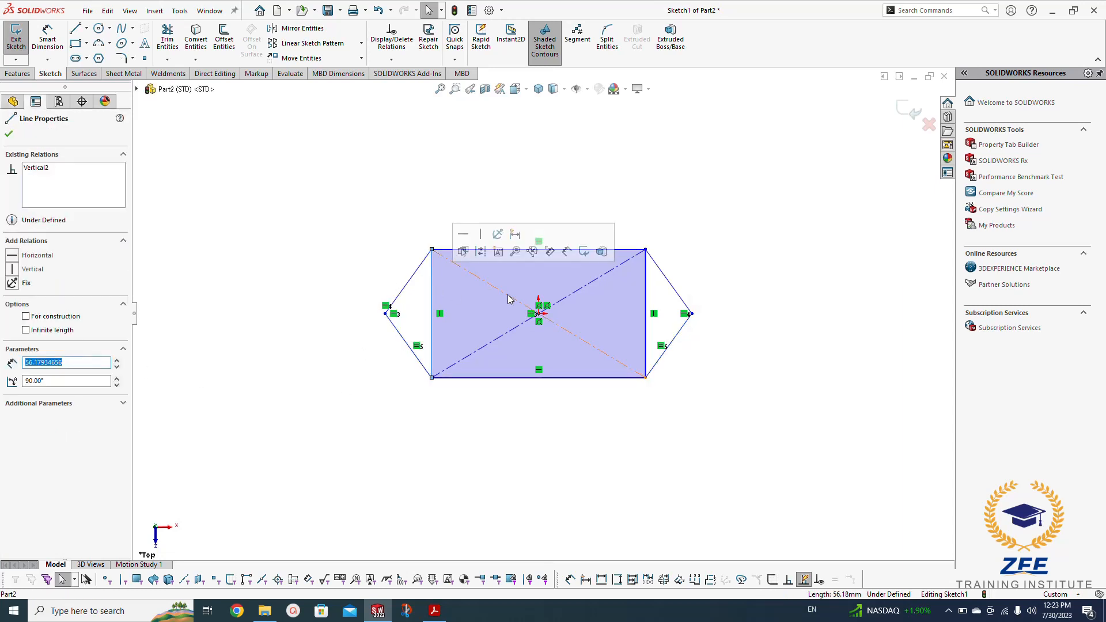
left_click(648, 282, "ctrl")
left_click(698, 249)
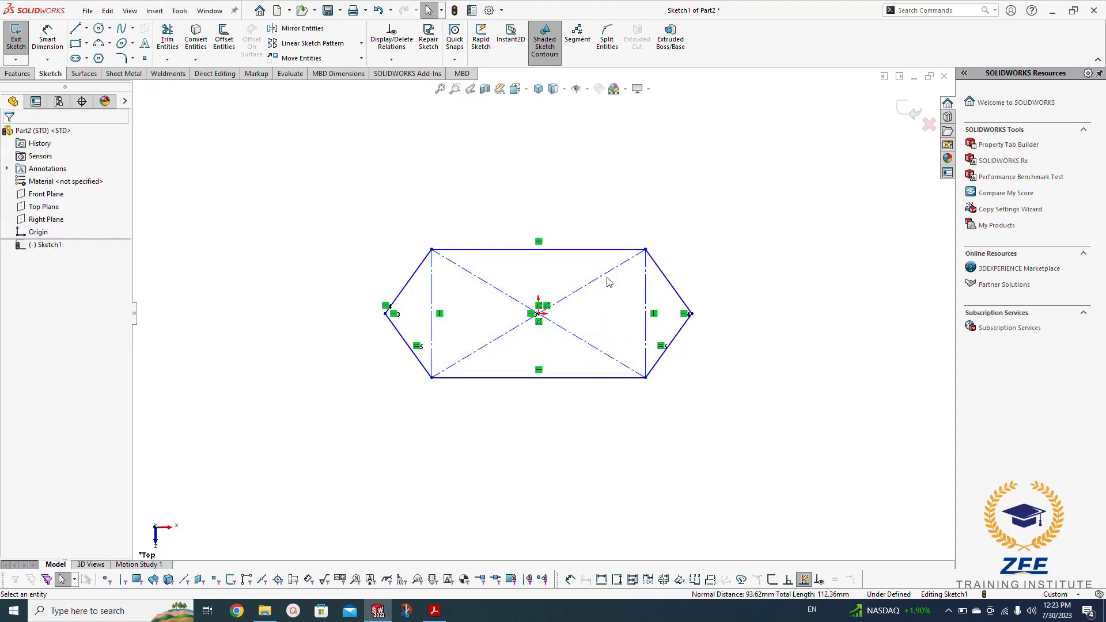
Step: Dimension the top edge at 80 mm and the distance between the top and bottom edges at 80 mm
right_click_drag(282, 367, 308, 237)
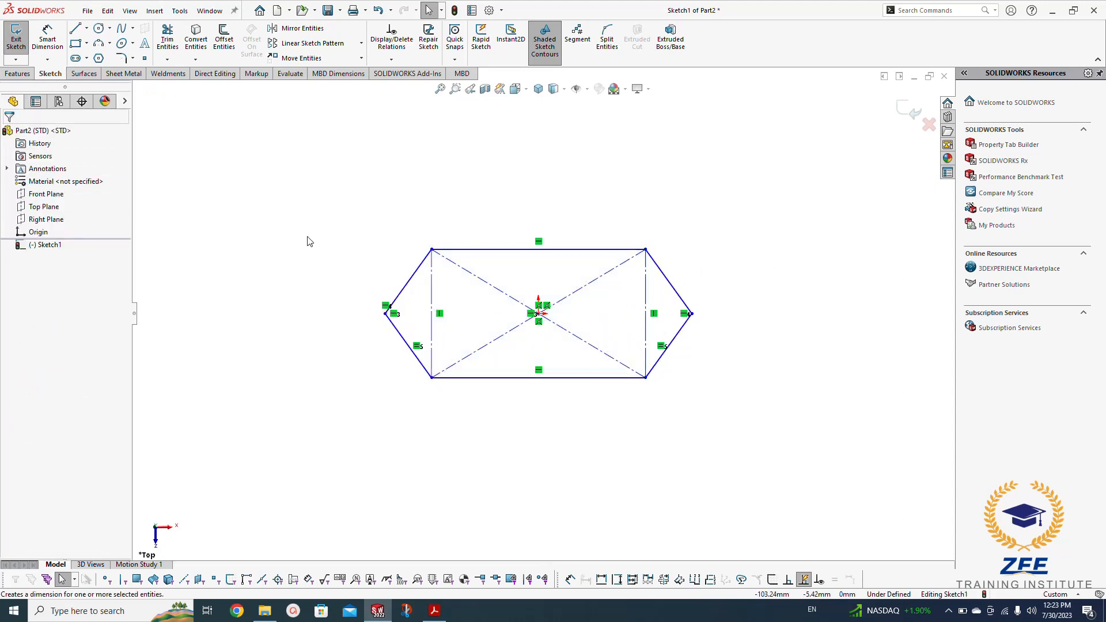
left_click(499, 250)
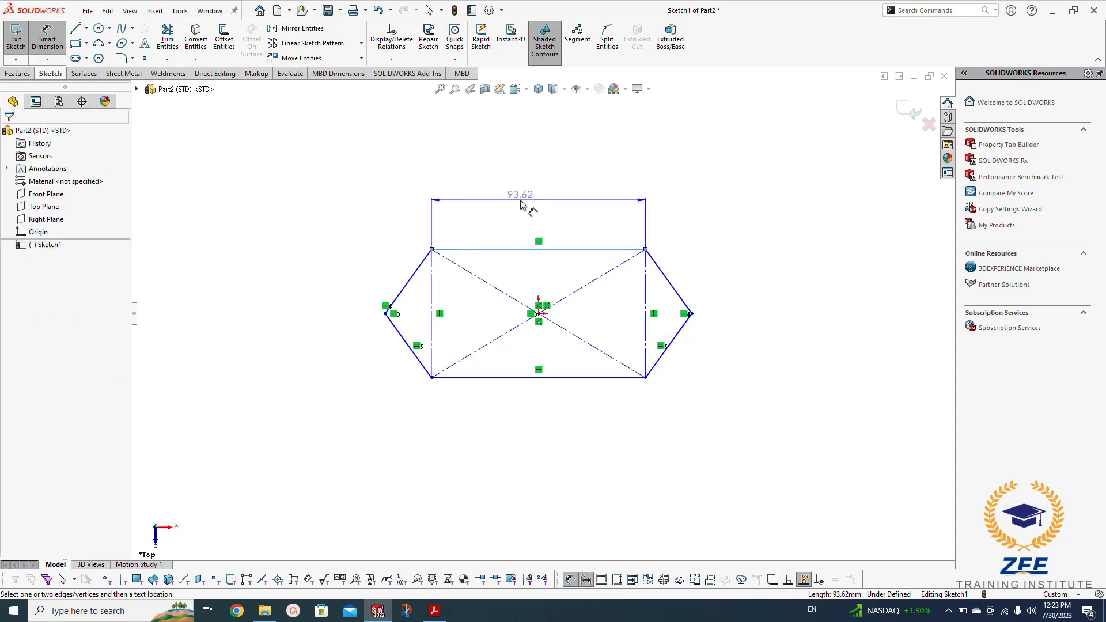
left_click(522, 203)
type("80")
key("Return")
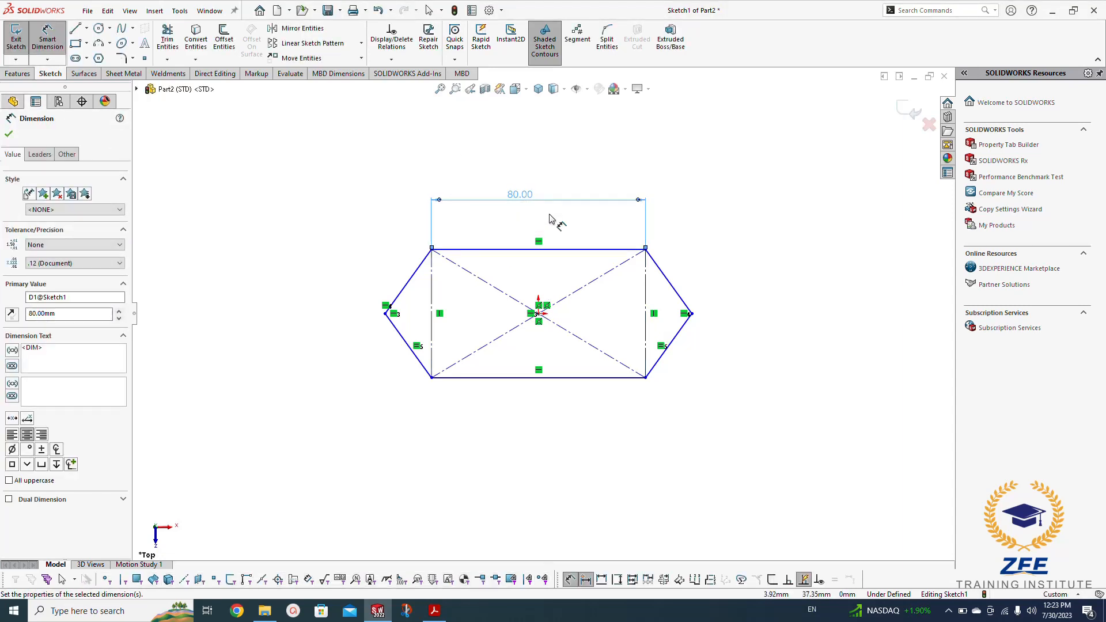
left_click(605, 250)
left_click(590, 376)
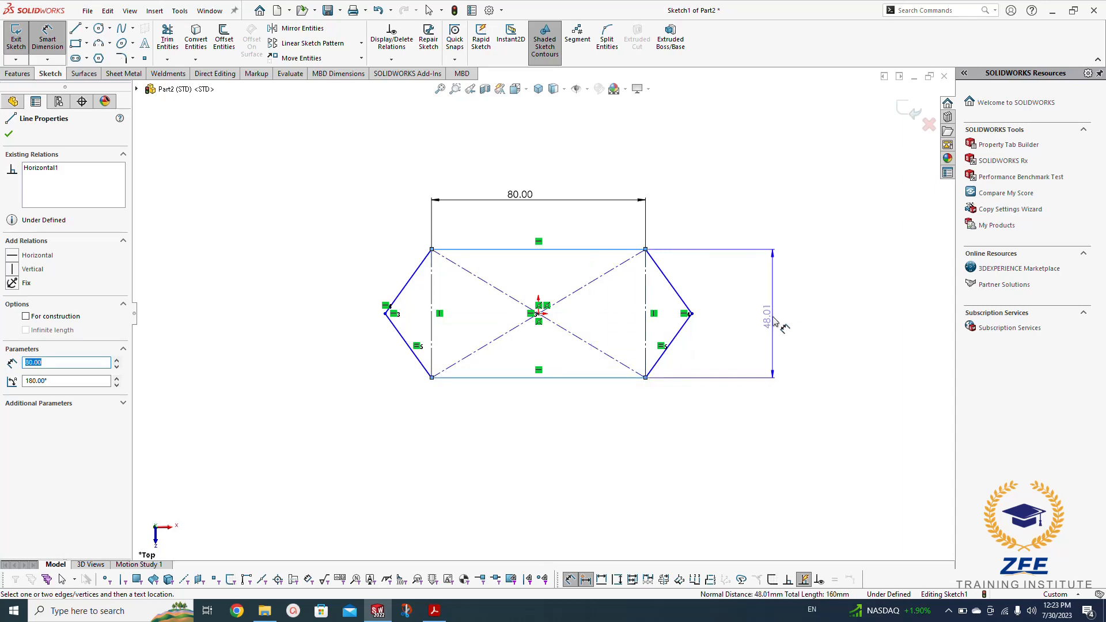
left_click(786, 316)
type("80")
key("Return")
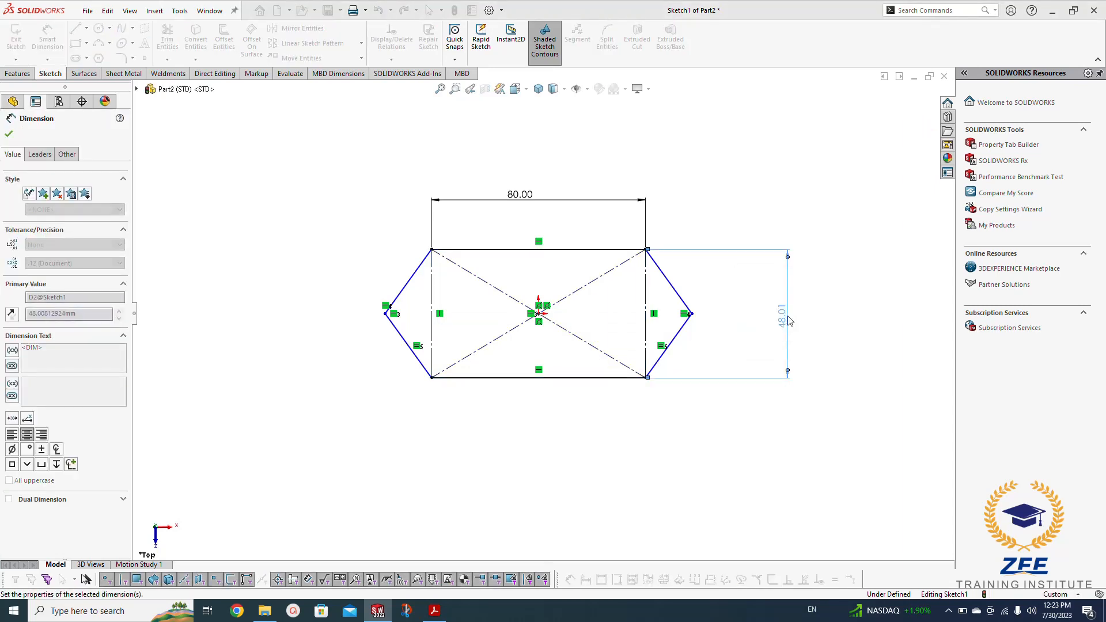
Step: Dimension the horizontal distance from the right construction line to the right tip at 20 mm
left_click(691, 314)
left_click(646, 237)
left_click(671, 154)
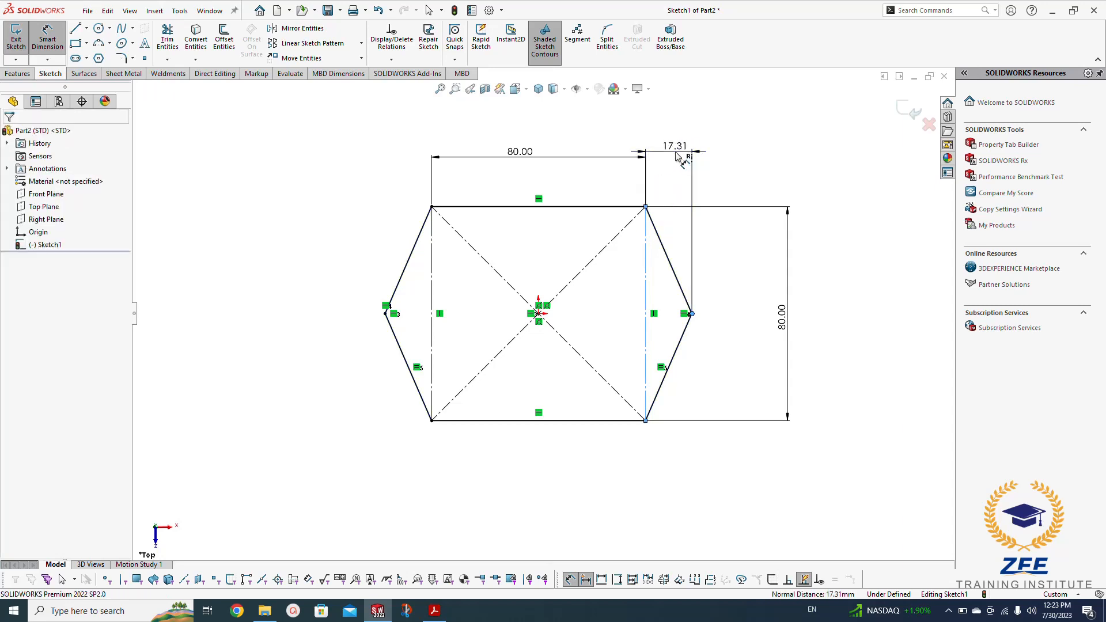
type("20")
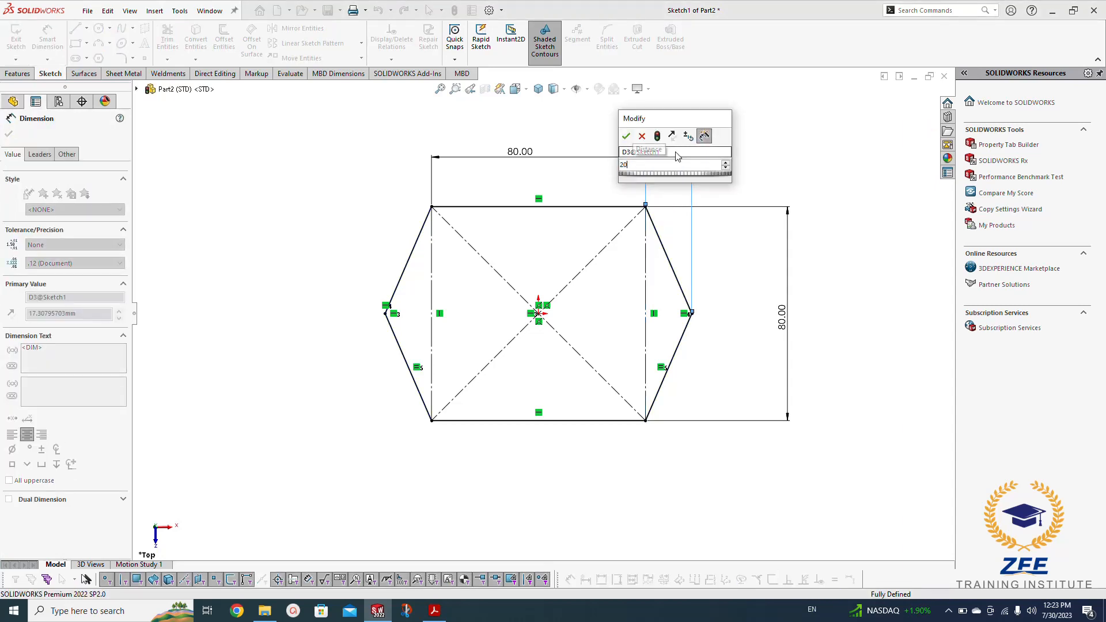
key("Return")
key("Escape")
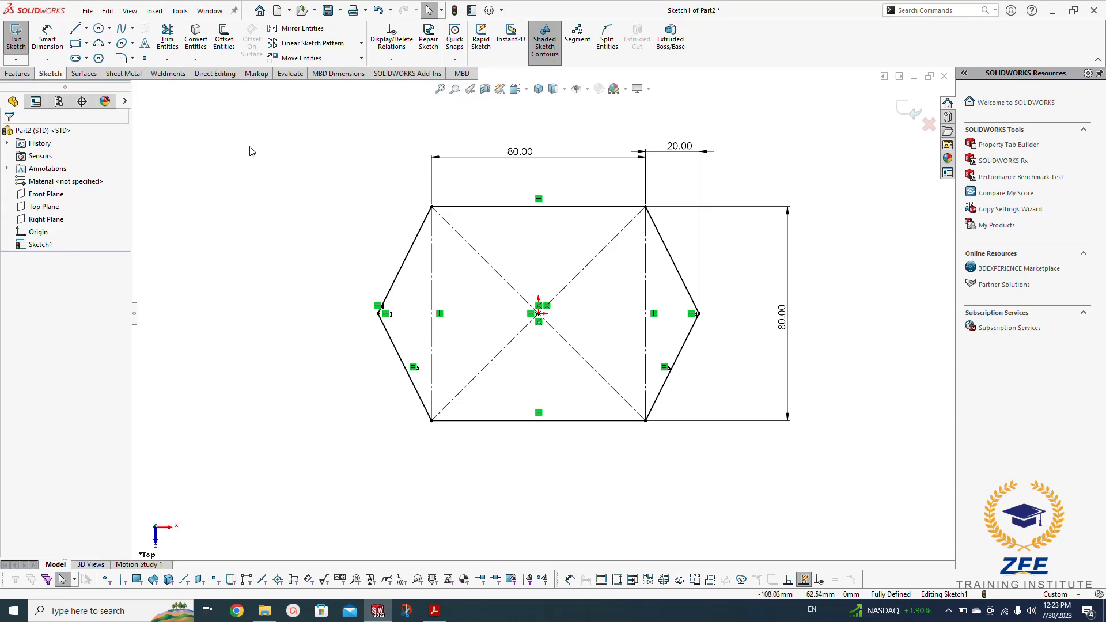
Step: Offset the hexagonal outline inward by 20 mm and move the offset dimension outside the profile
left_click(224, 37)
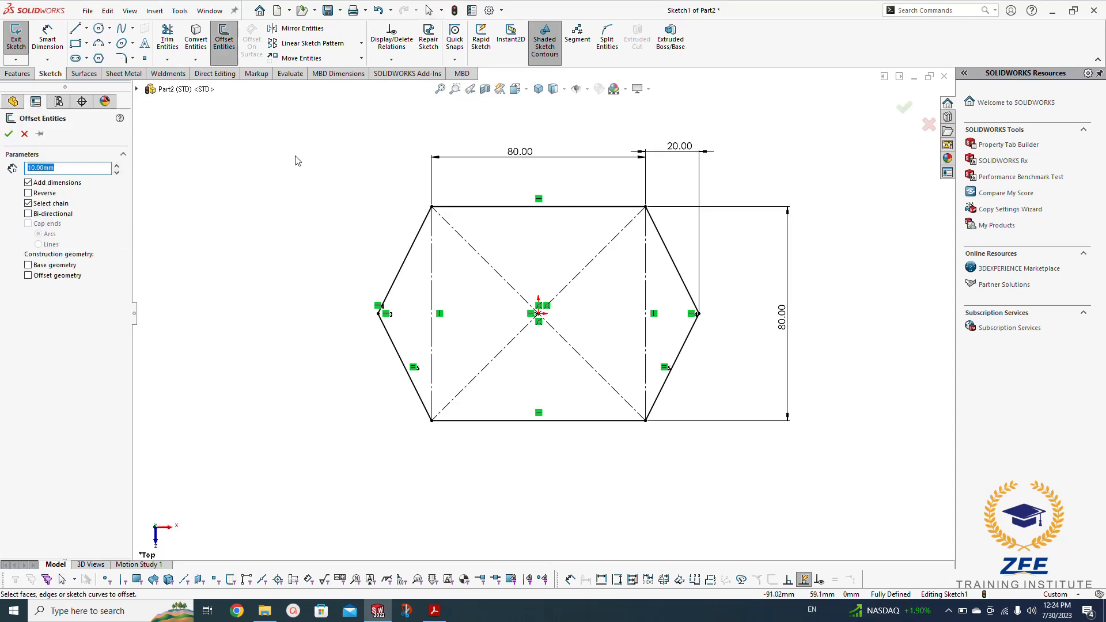
left_click(418, 239)
left_click(477, 314)
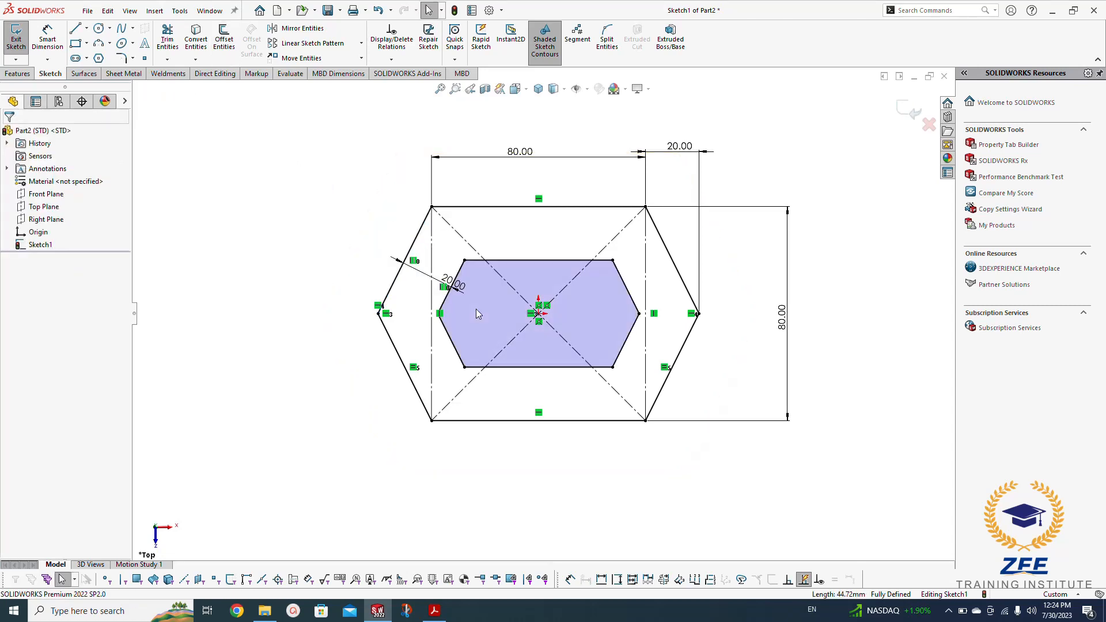
left_click_drag(455, 284, 354, 241)
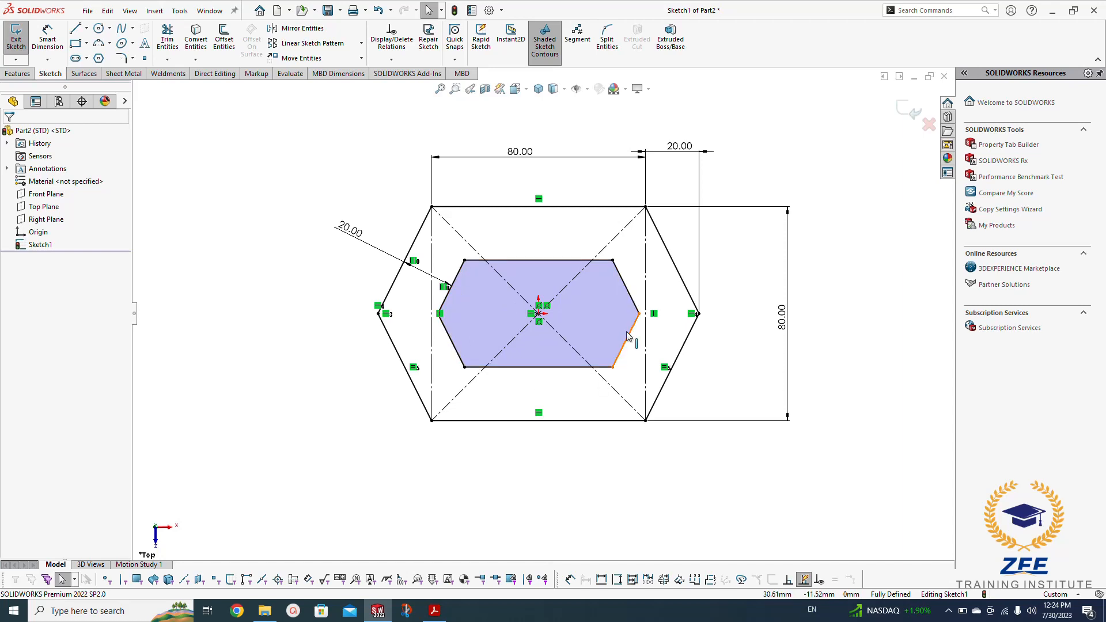
Step: Convert the inner offset hexagon to construction geometry and exit the base sketch
left_click(480, 298)
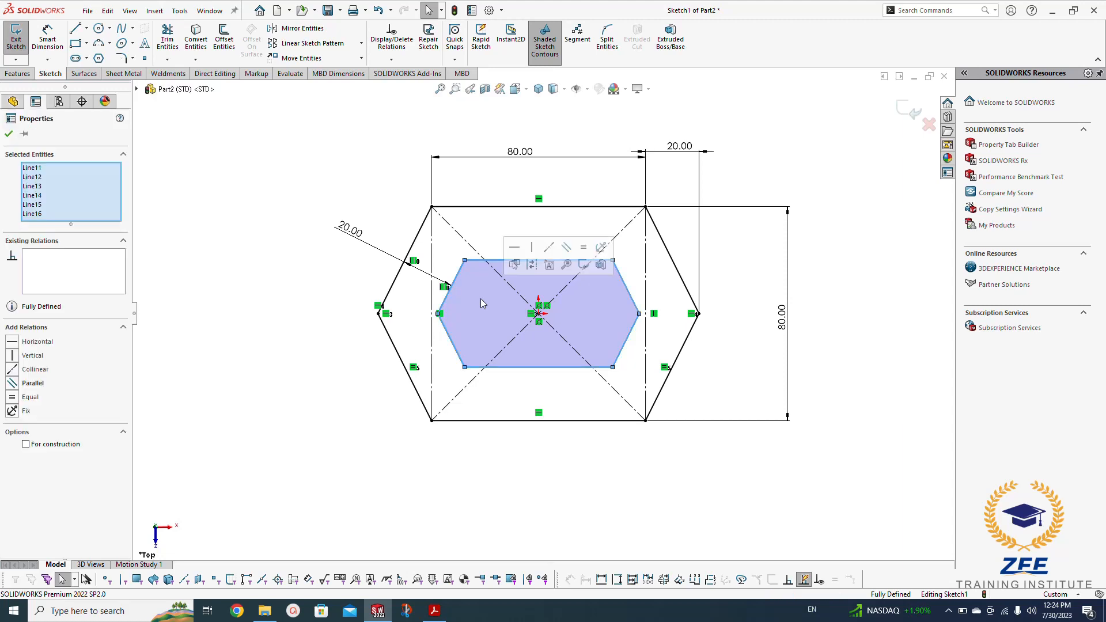
left_click(536, 264)
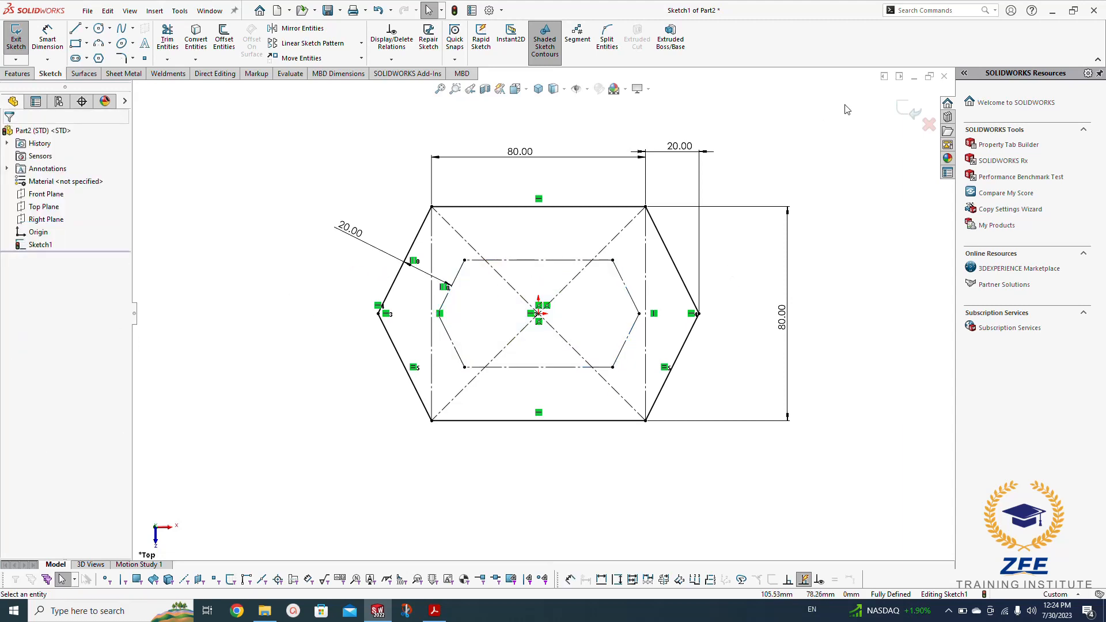
left_click(901, 109)
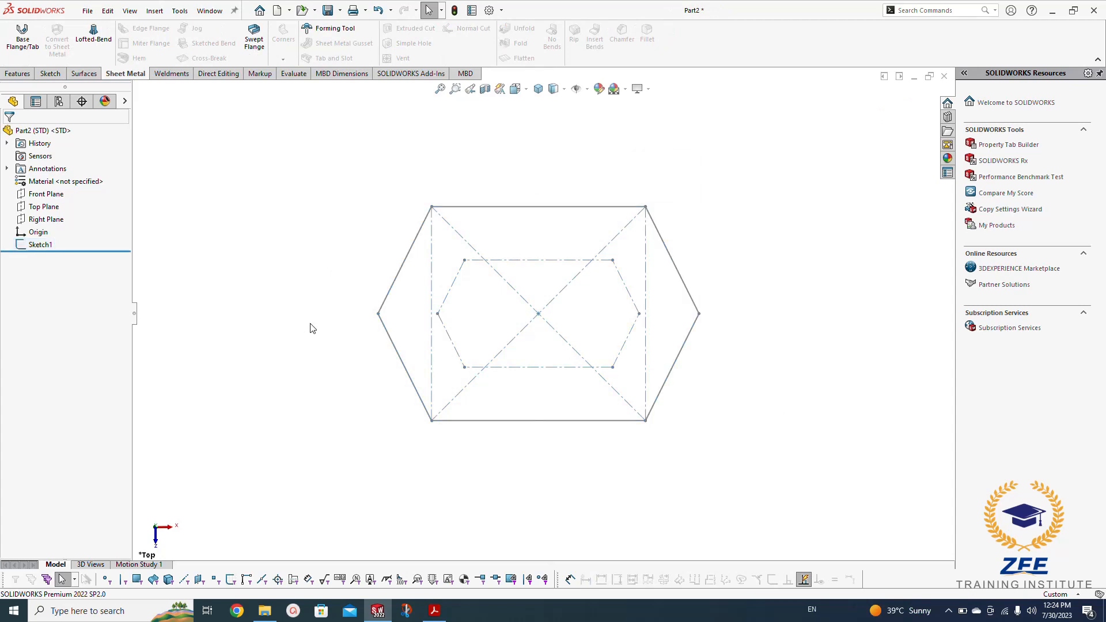
Step: Create a reference plane offset 30 mm above the Top Plane
mouse_move(311, 329)
middle_mouse_down()
mouse_move(312, 182)
mouse_move(296, 187)
middle_mouse_up()
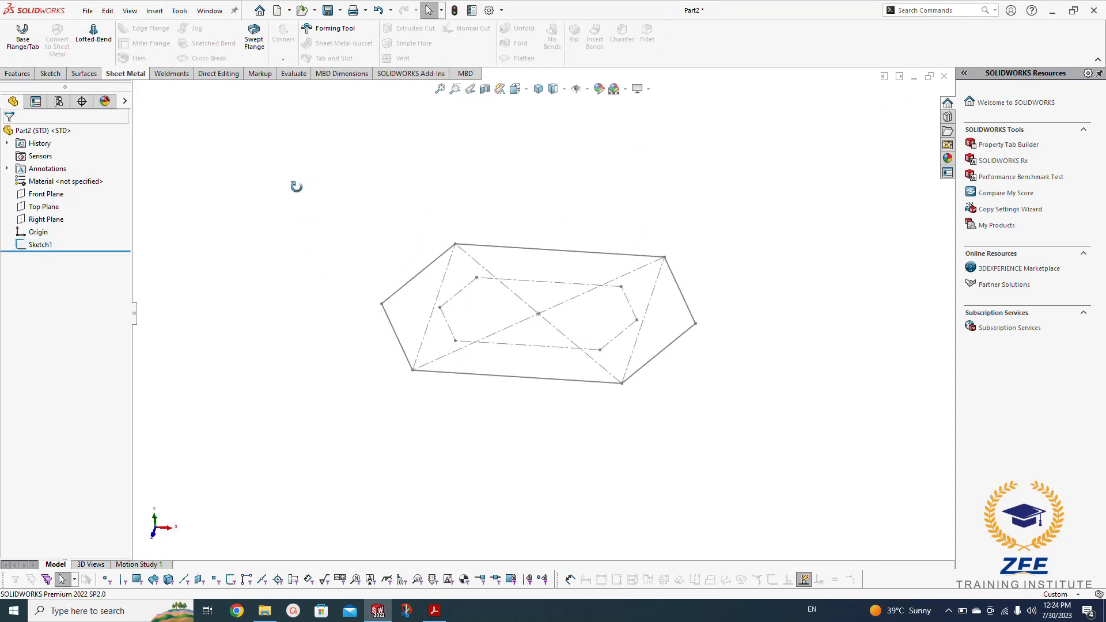
left_click(52, 207)
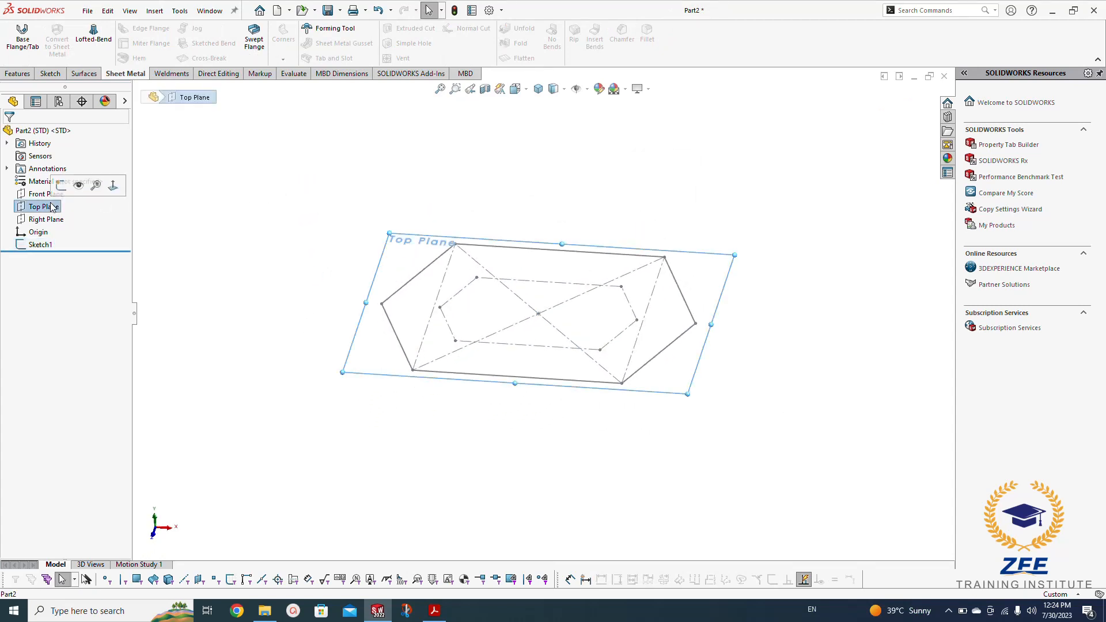
left_click(18, 73)
left_click(461, 58)
left_click(470, 73)
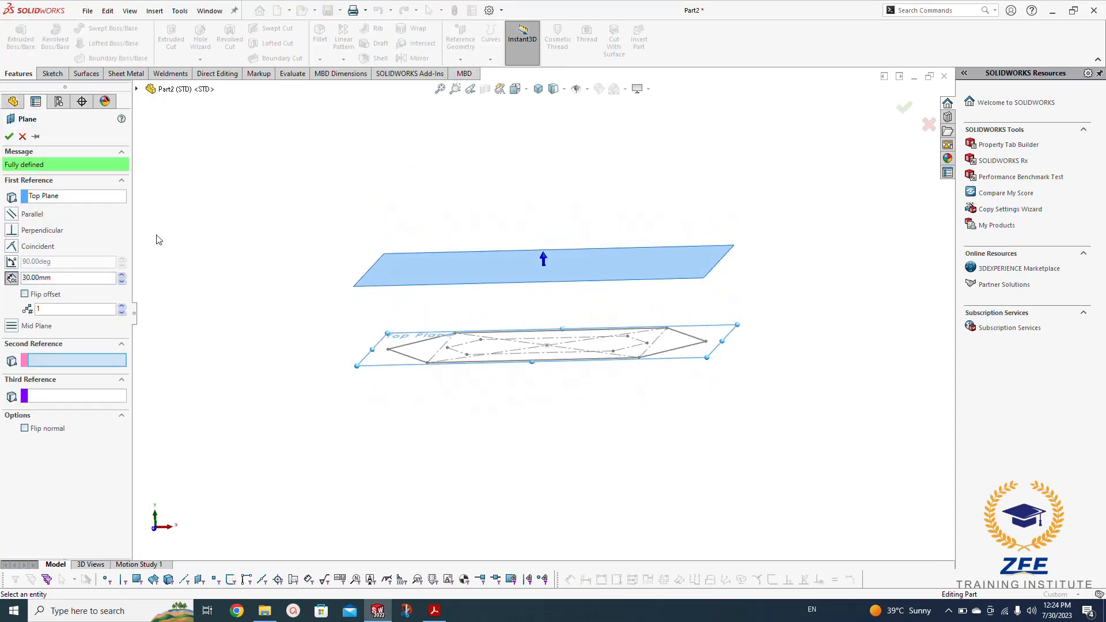
left_click(10, 137)
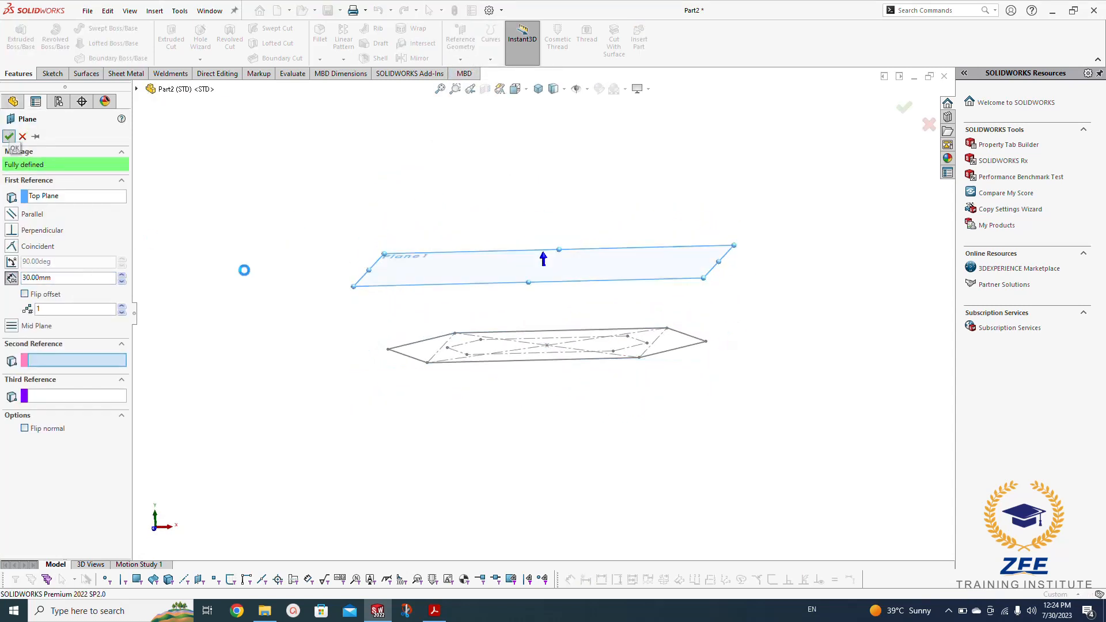
Step: Sketch on the new offset plane and convert the six edges of the inner construction hexagon into a solid-line profile
left_click(386, 279)
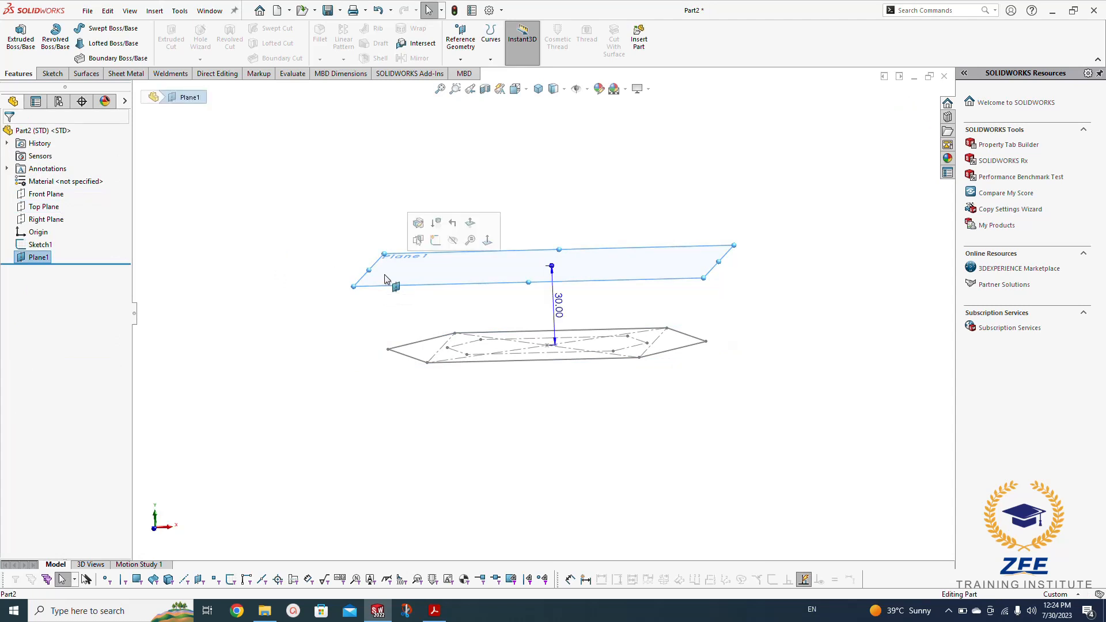
left_click(435, 247)
key("l")
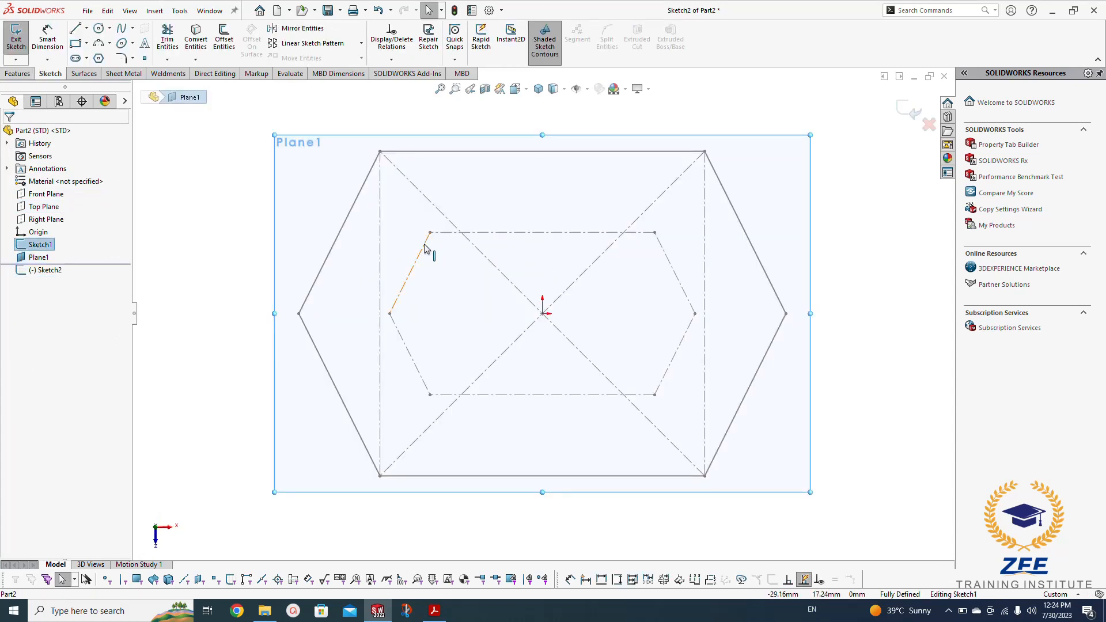
left_click(666, 254, "ctrl")
left_click(684, 332, "ctrl")
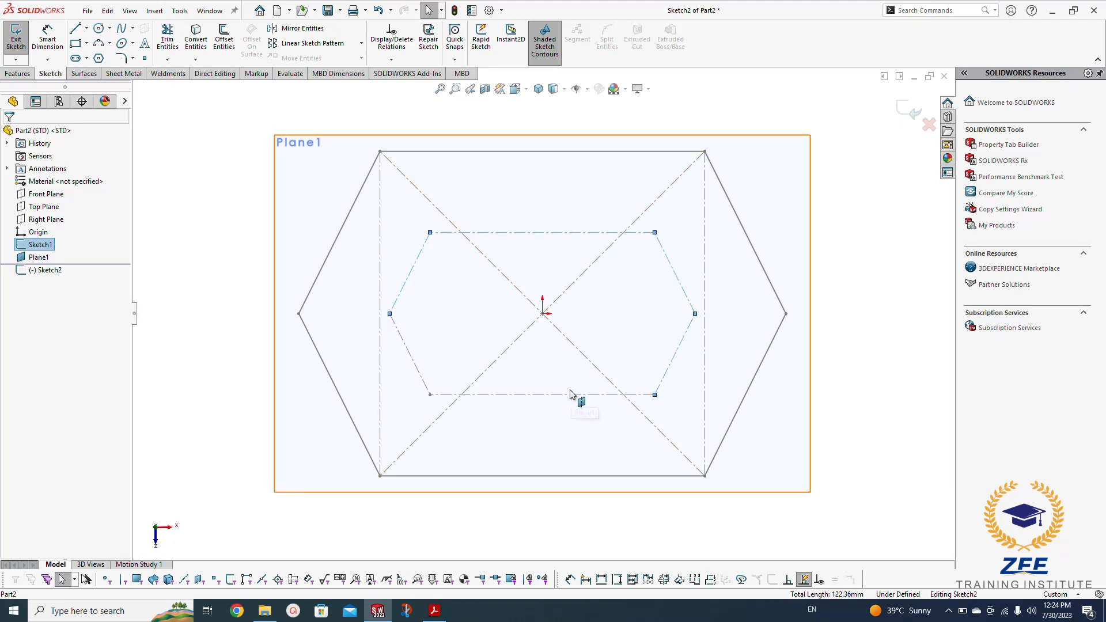
left_click(570, 395, "ctrl")
left_click(404, 349, "ctrl")
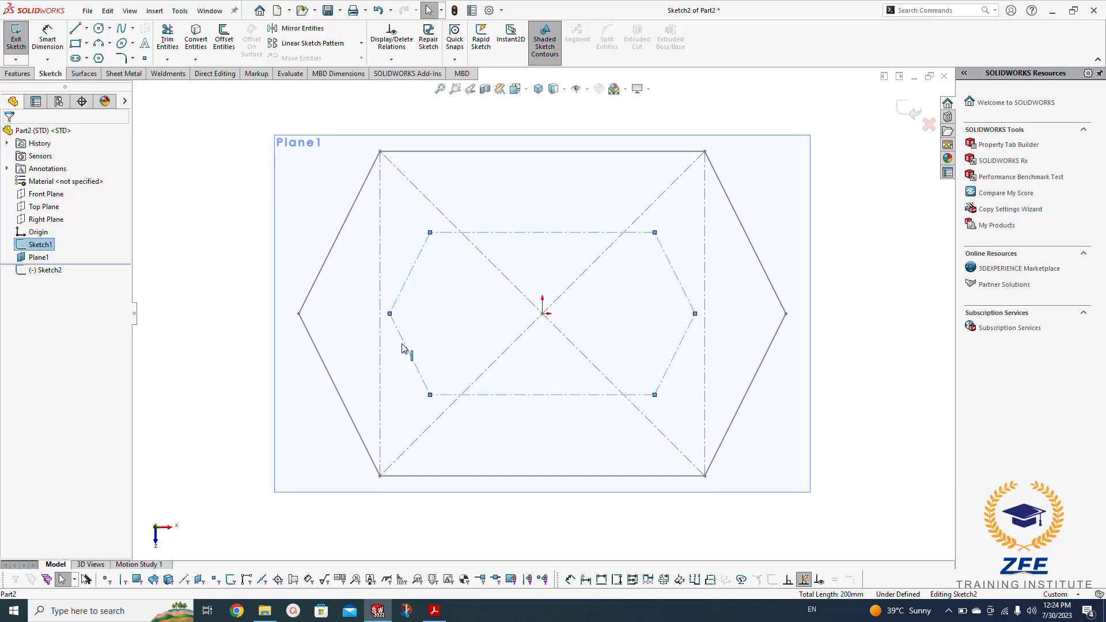
left_click(196, 44)
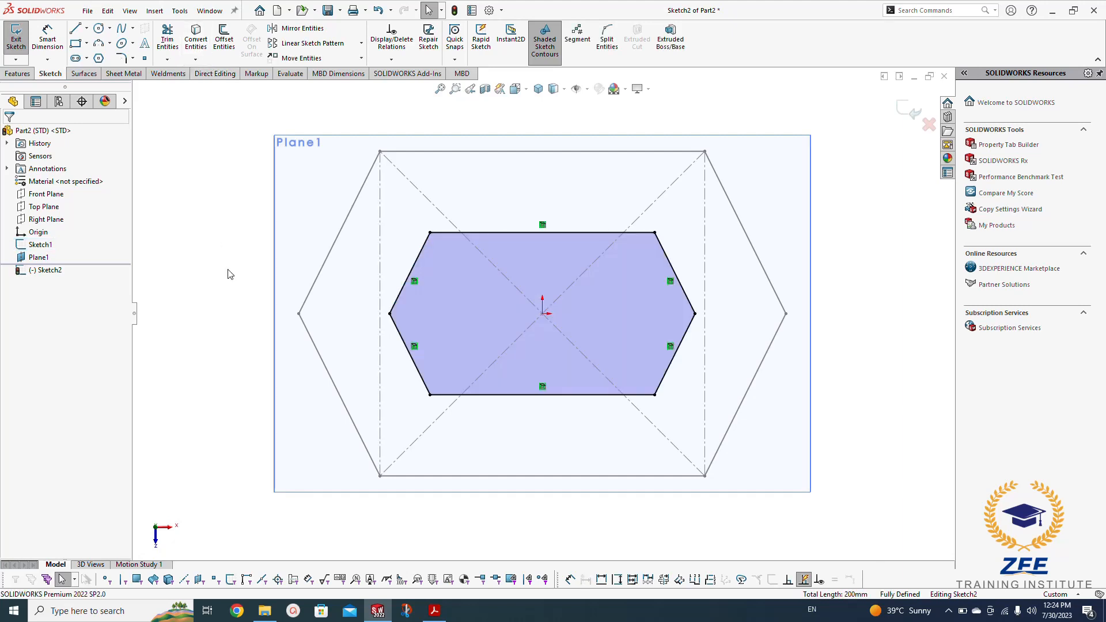
Step: Hide the offset reference plane and exit the upper hexagon sketch
right_click(305, 215)
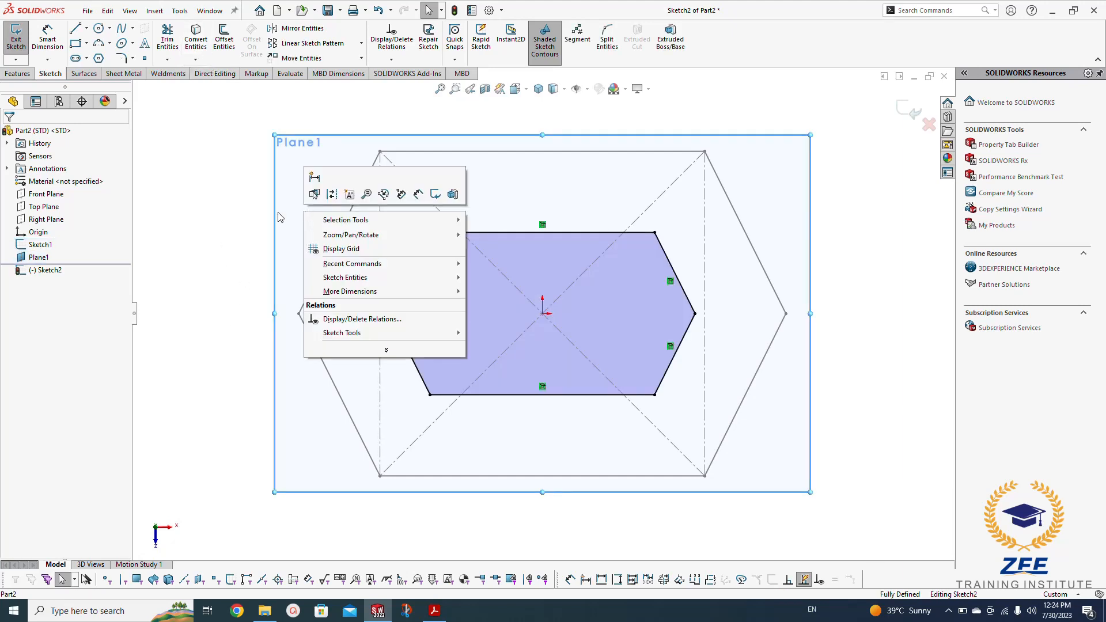
left_click(278, 216)
right_click(41, 257)
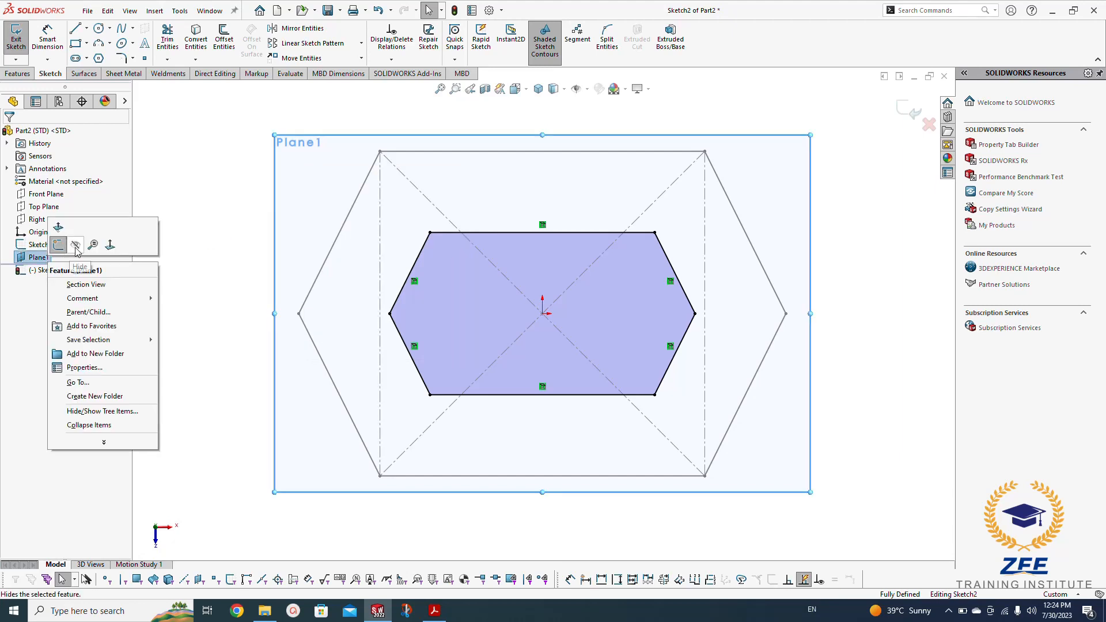
left_click(76, 244)
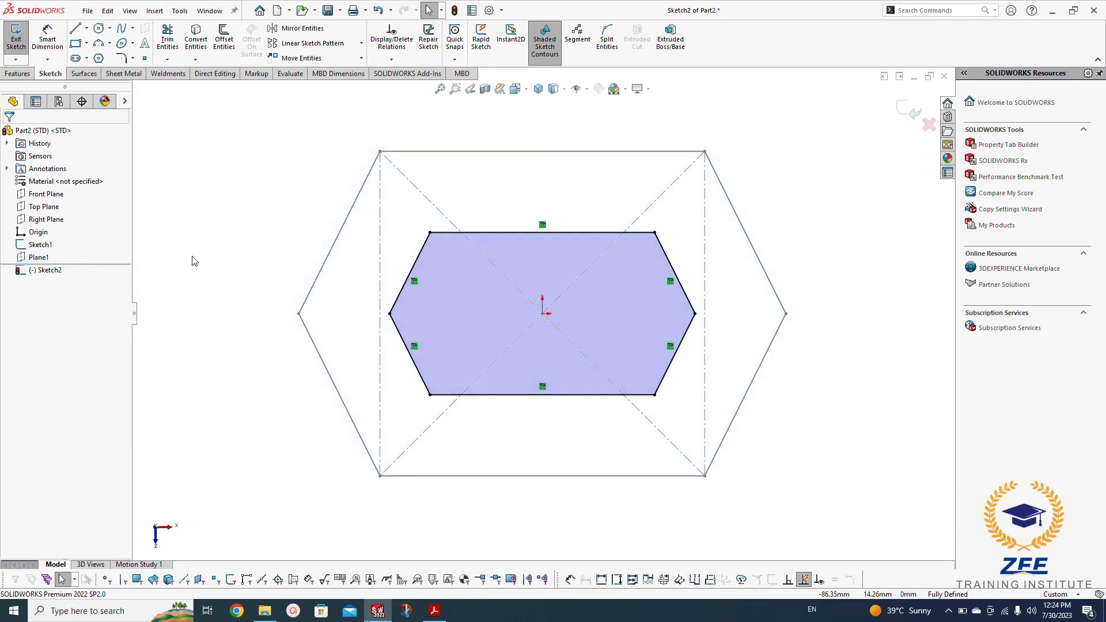
left_click(902, 110)
Step: Set up a lofted boss from the base hexagon to the raised smaller hexagon, picking both profiles near matching corners
mouse_move(396, 390)
middle_mouse_down()
mouse_move(348, 353)
mouse_move(308, 267)
mouse_move(287, 250)
middle_mouse_up()
left_click(295, 213)
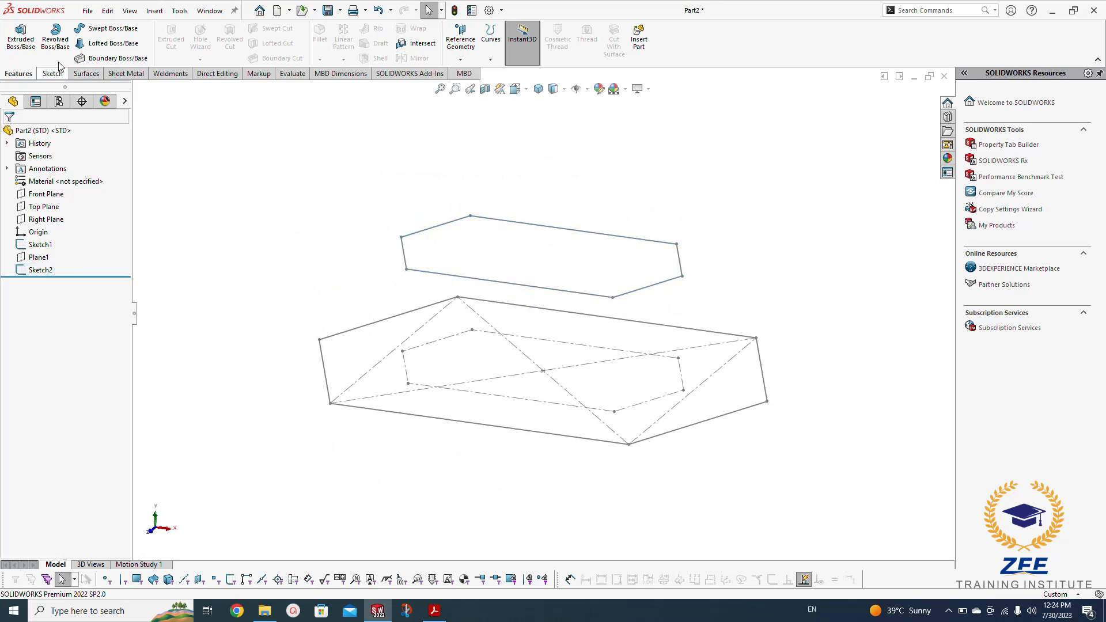
left_click(111, 43)
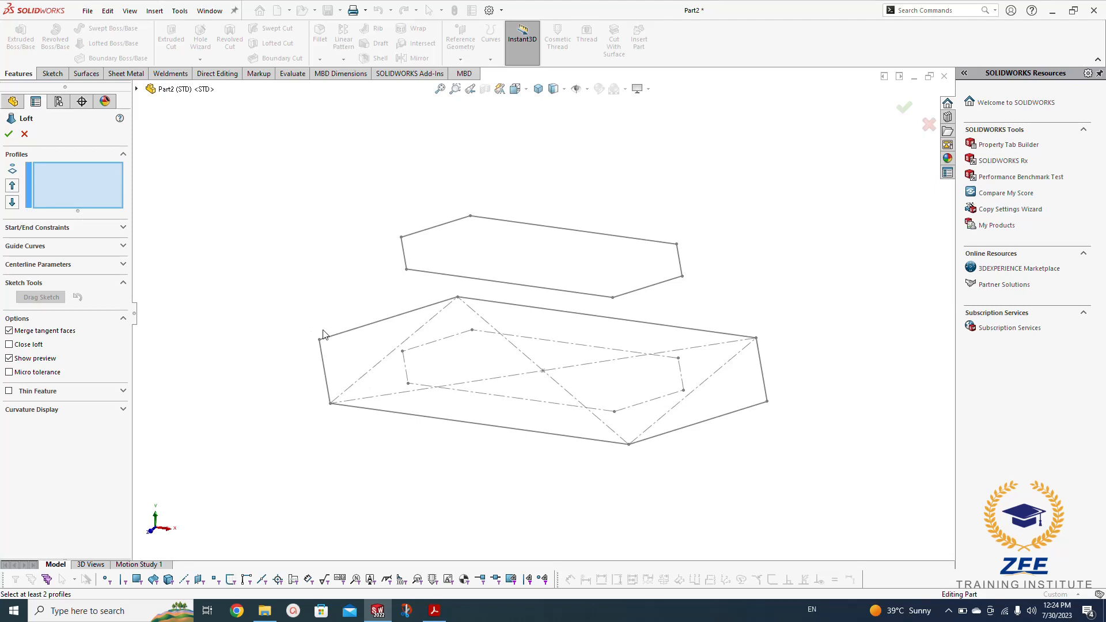
left_click(341, 332)
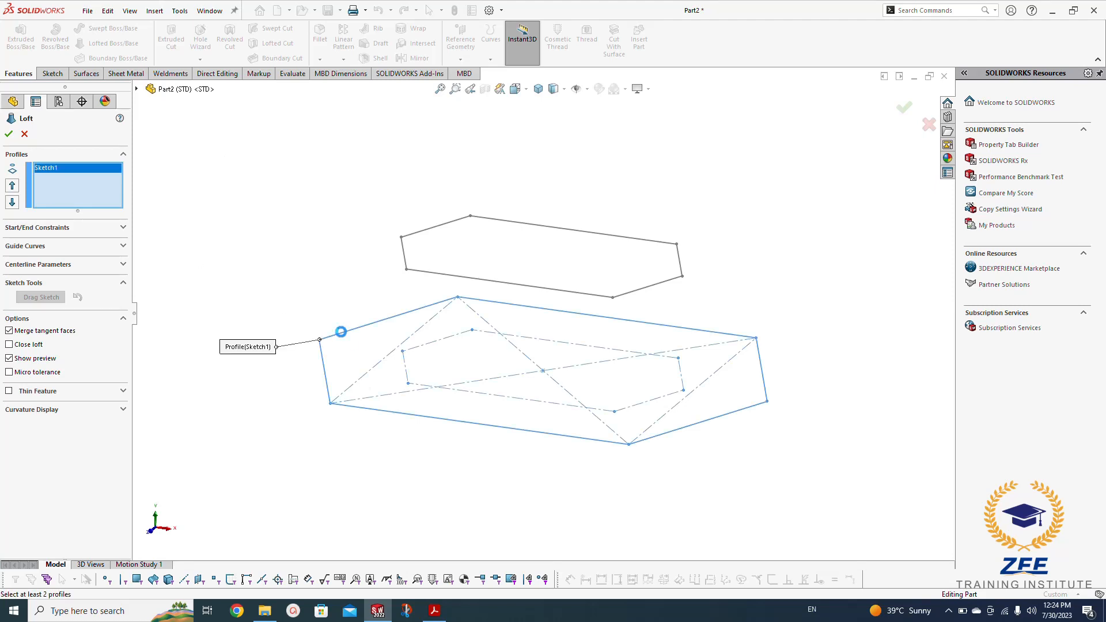
left_click(415, 238)
mouse_move(313, 272)
middle_mouse_down()
mouse_move(341, 316)
mouse_move(327, 275)
mouse_move(389, 273)
middle_mouse_up()
left_click_drag(418, 264, 334, 212)
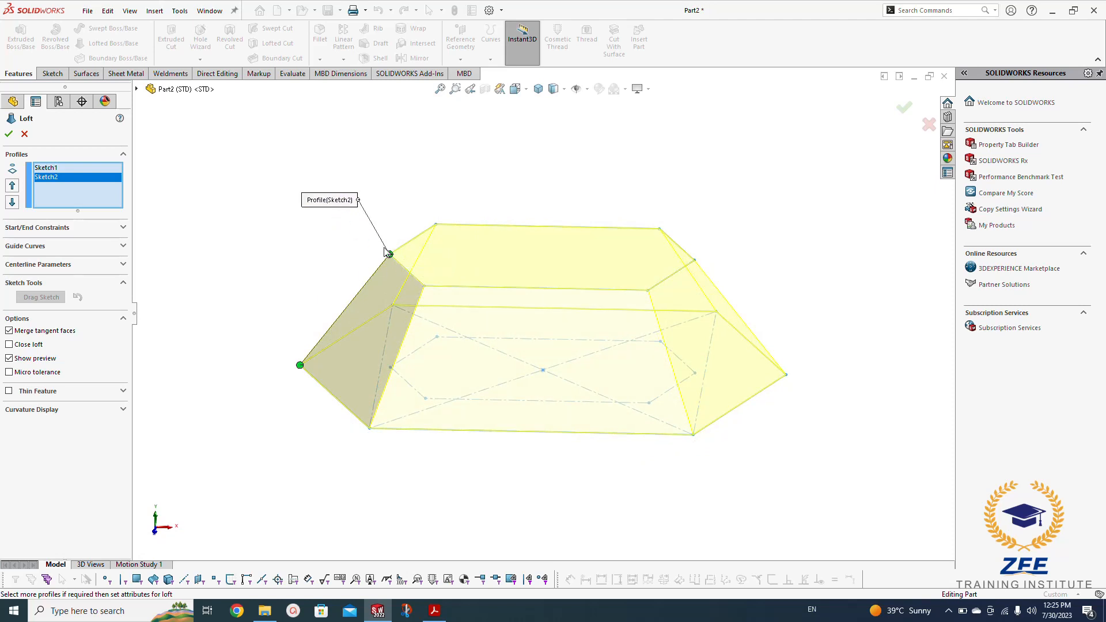
Step: Try the upper loft connector on a neighbouring vertex of the raised hexagon and return it to the matching corner
left_click_drag(390, 256, 419, 284)
middle_click_drag(285, 285, 319, 245)
middle_click_drag(406, 274, 408, 393)
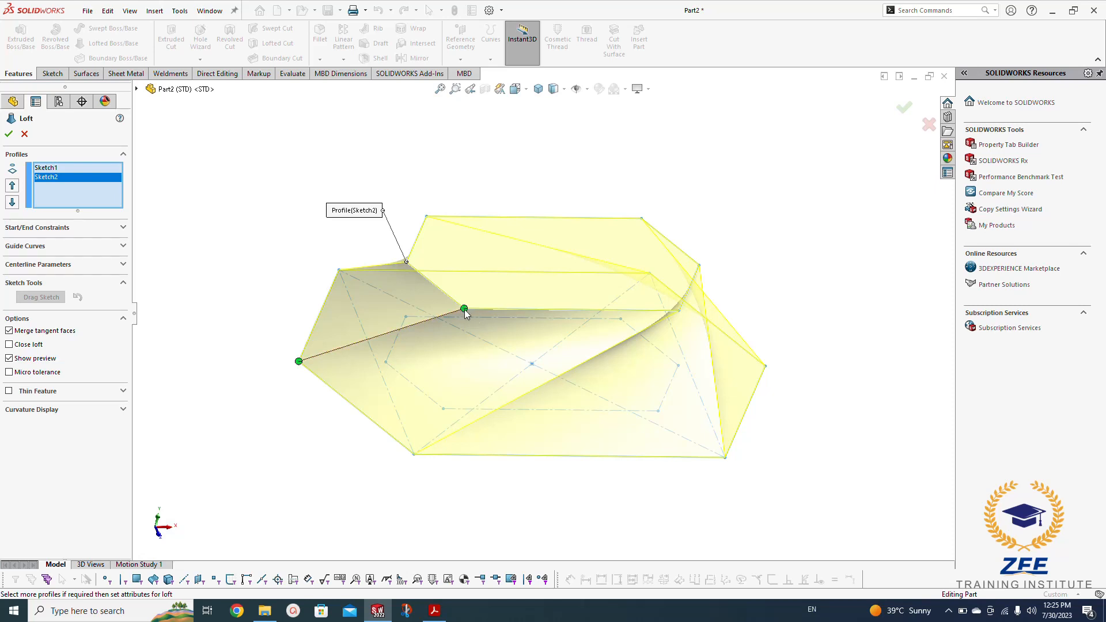
left_click_drag(462, 312, 407, 264)
Step: Complete the loft as a tapered hexagonal solid between the two profiles
middle_click_drag(242, 227, 230, 318)
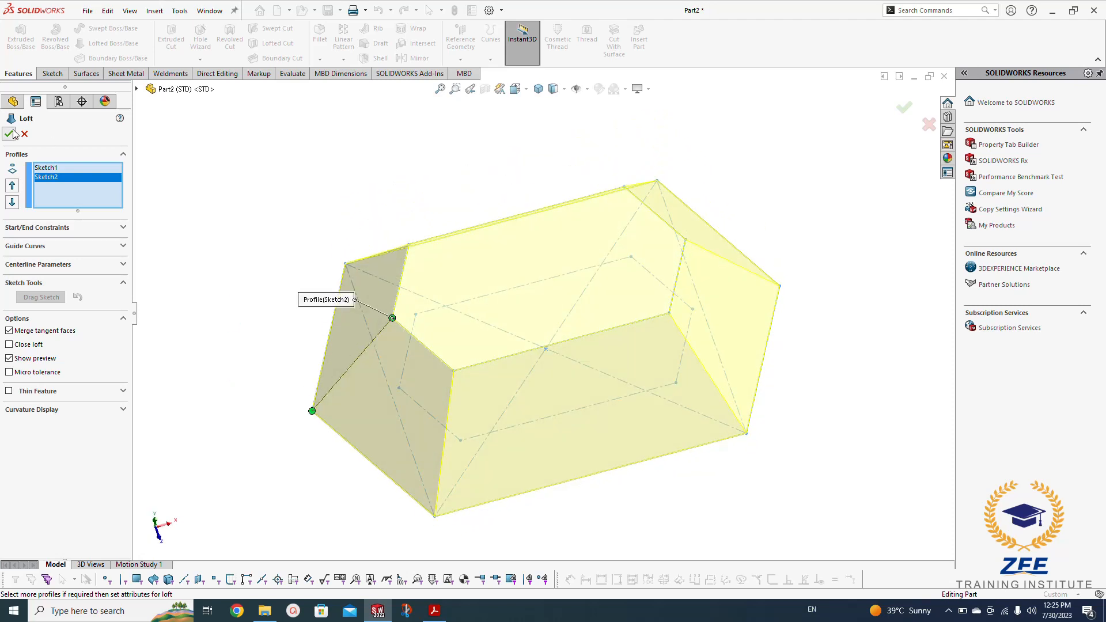
left_click(10, 134)
scroll(388, 387, "up", 3)
middle_click_drag(387, 388, 388, 326)
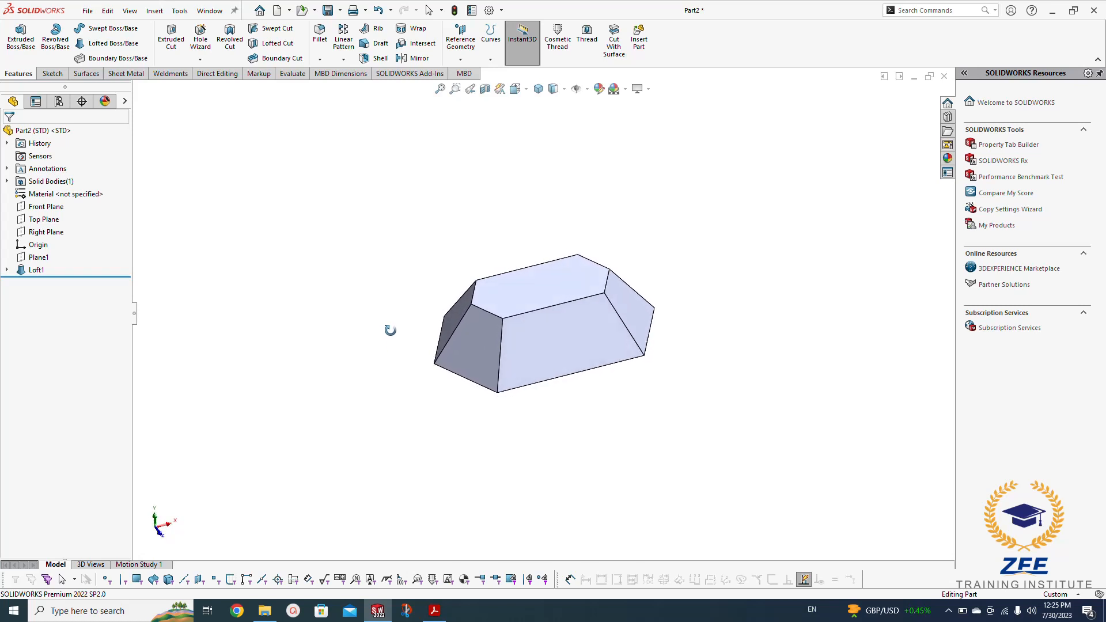
Step: Start Convert to Sheet Metal with one sloped end face as the fixed face and try to collect all bends automatically
left_click(125, 74)
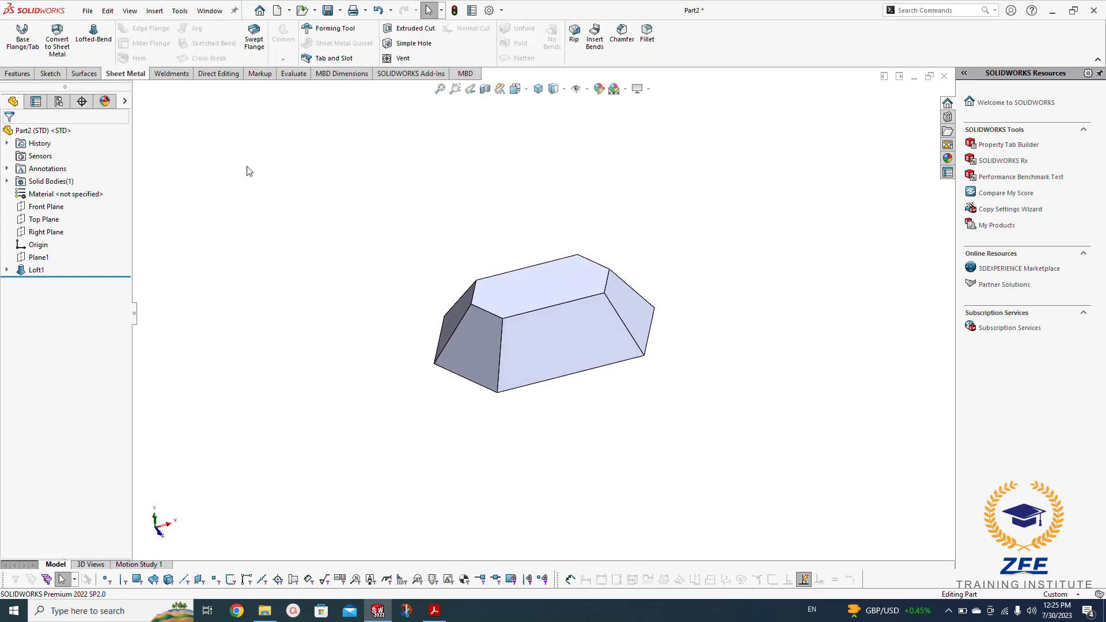
left_click(58, 44)
middle_click_drag(278, 300, 493, 381)
scroll(493, 382, "down", 3)
left_click(486, 317)
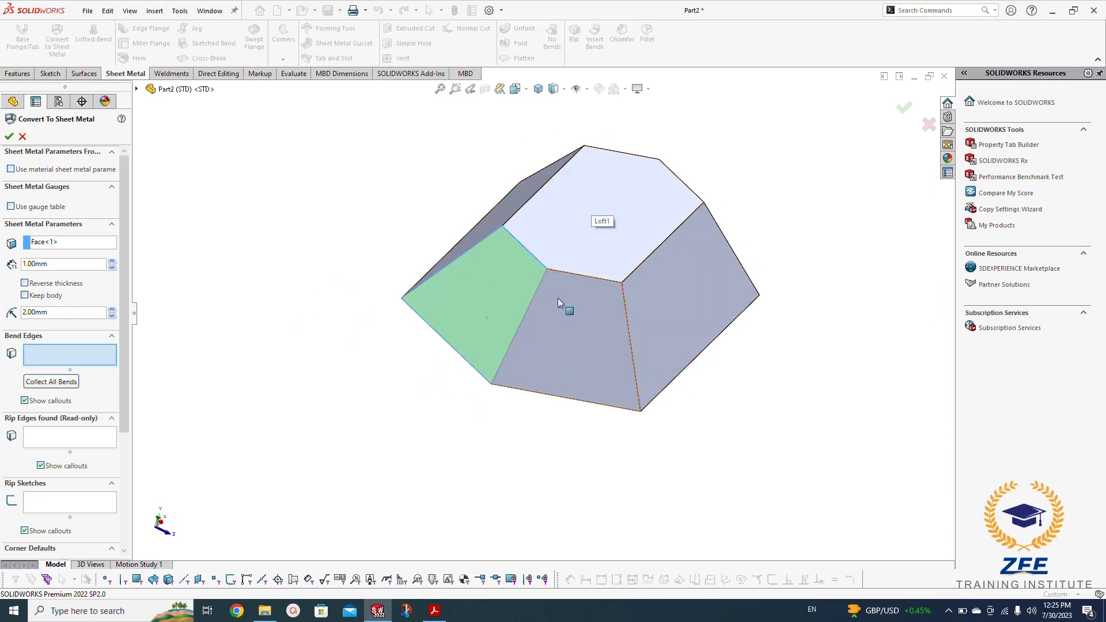
middle_click_drag(557, 298, 507, 337)
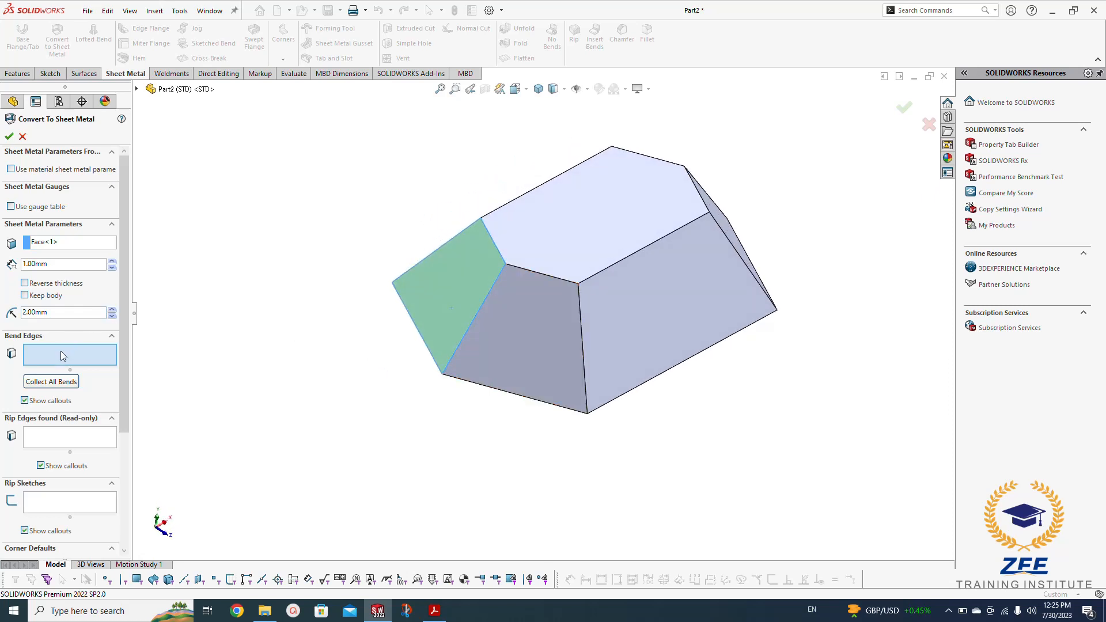
left_click(50, 383)
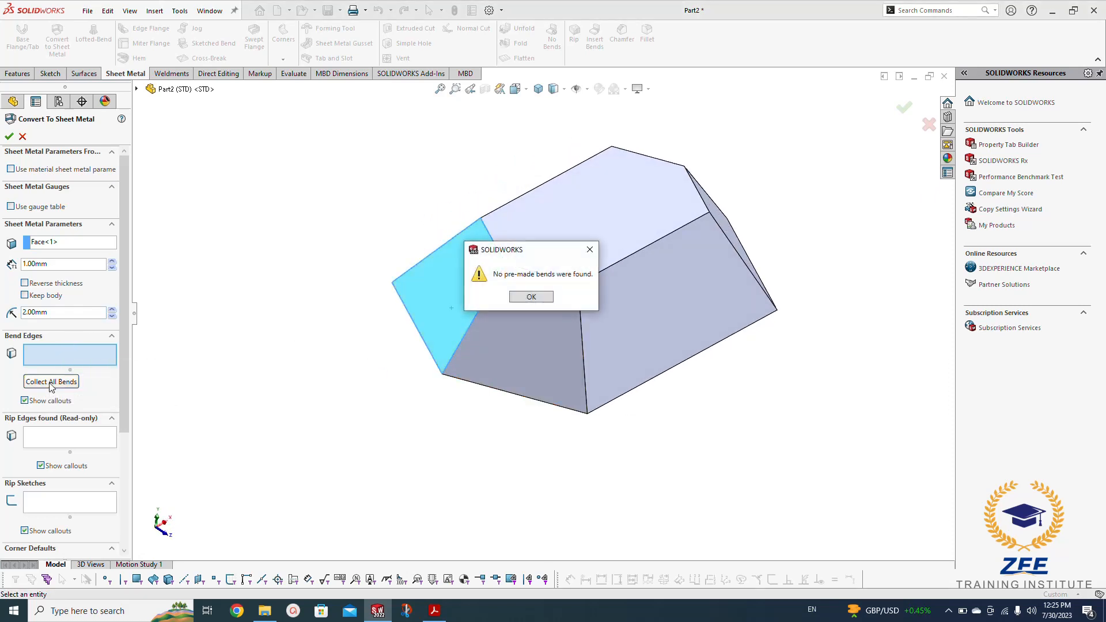
left_click(530, 296)
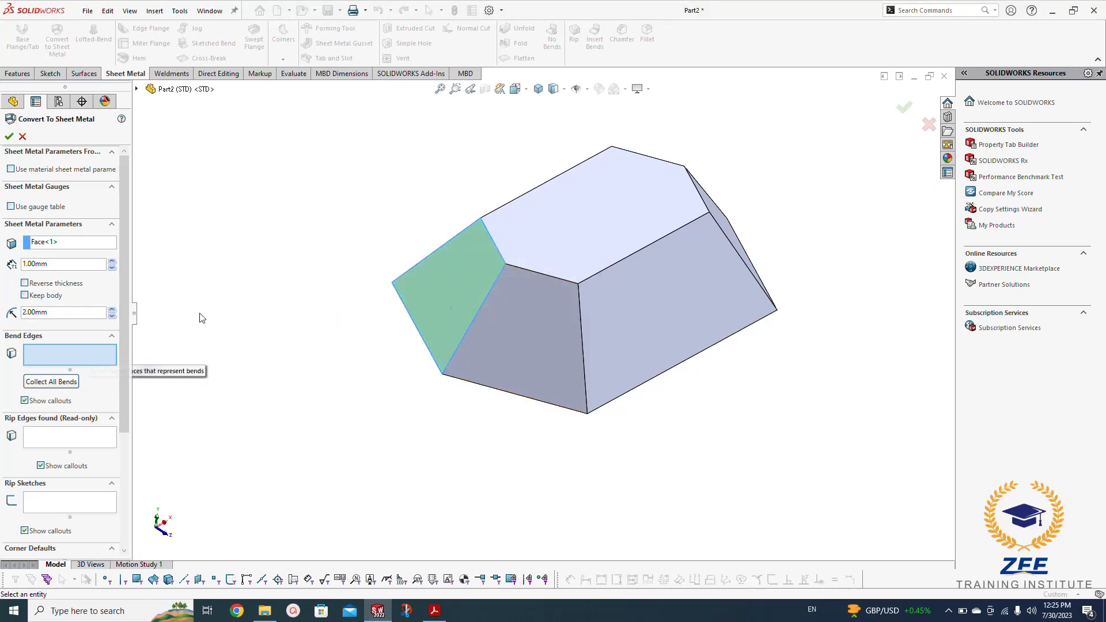
Step: Select five of the six sloping corner edges as bend edges and move the radius and gap callouts clear of the model
middle_click_drag(340, 284, 365, 306)
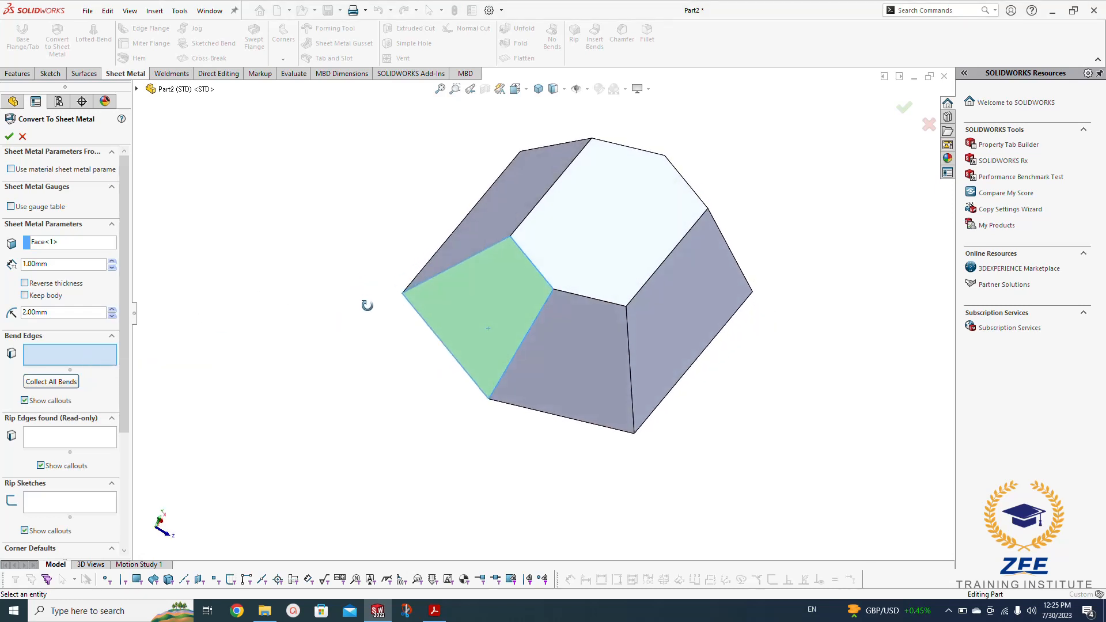
left_click(471, 264)
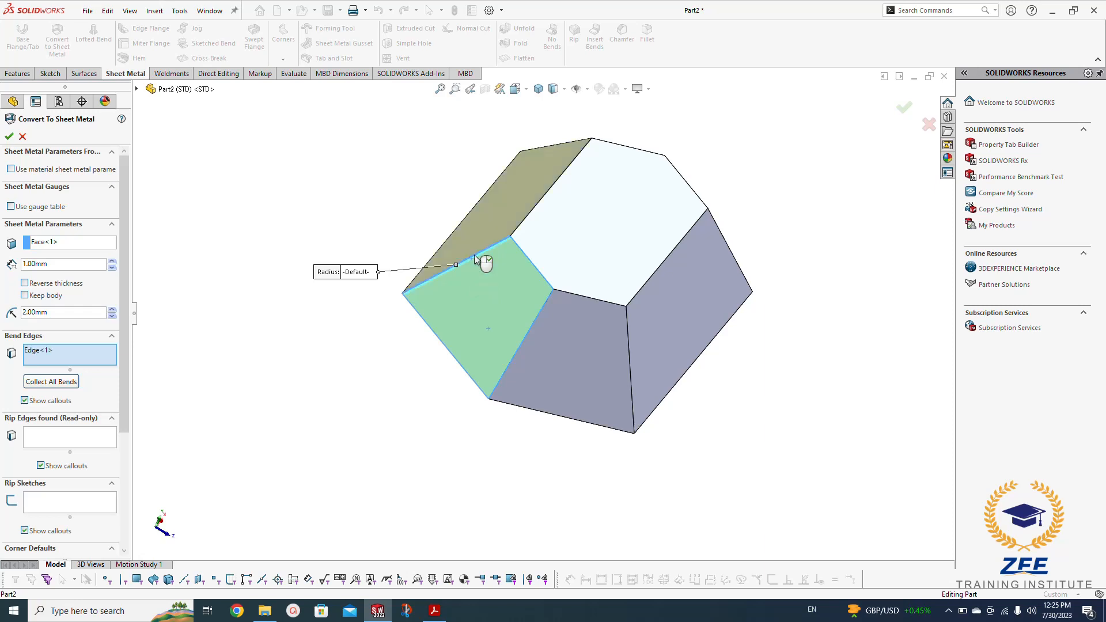
left_click(560, 146)
middle_click_drag(584, 255, 671, 173)
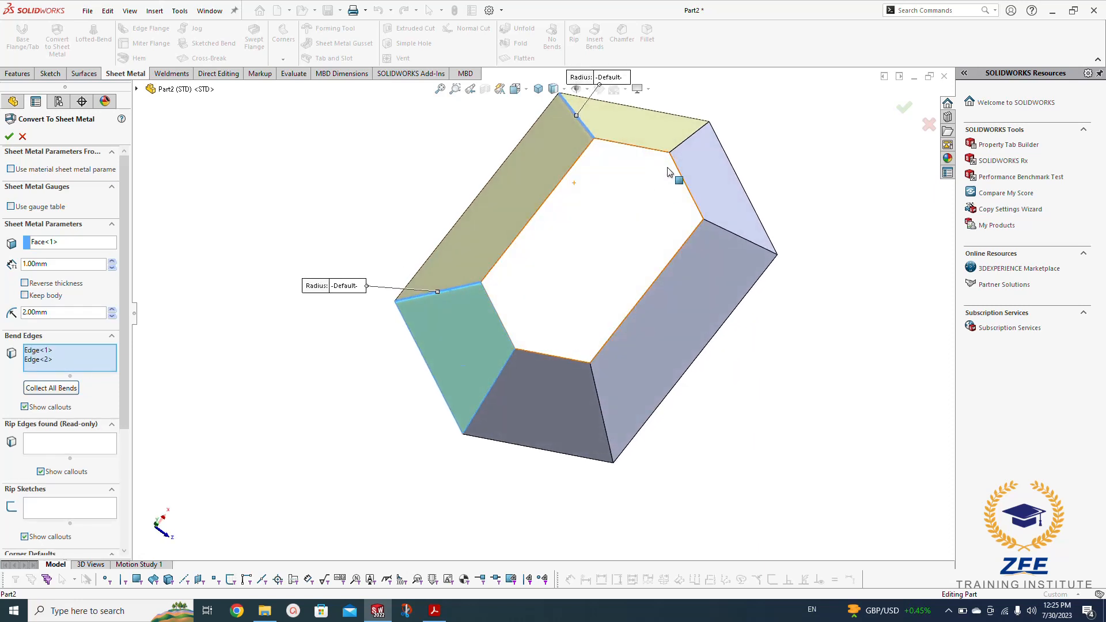
left_click(678, 151)
left_click(716, 229)
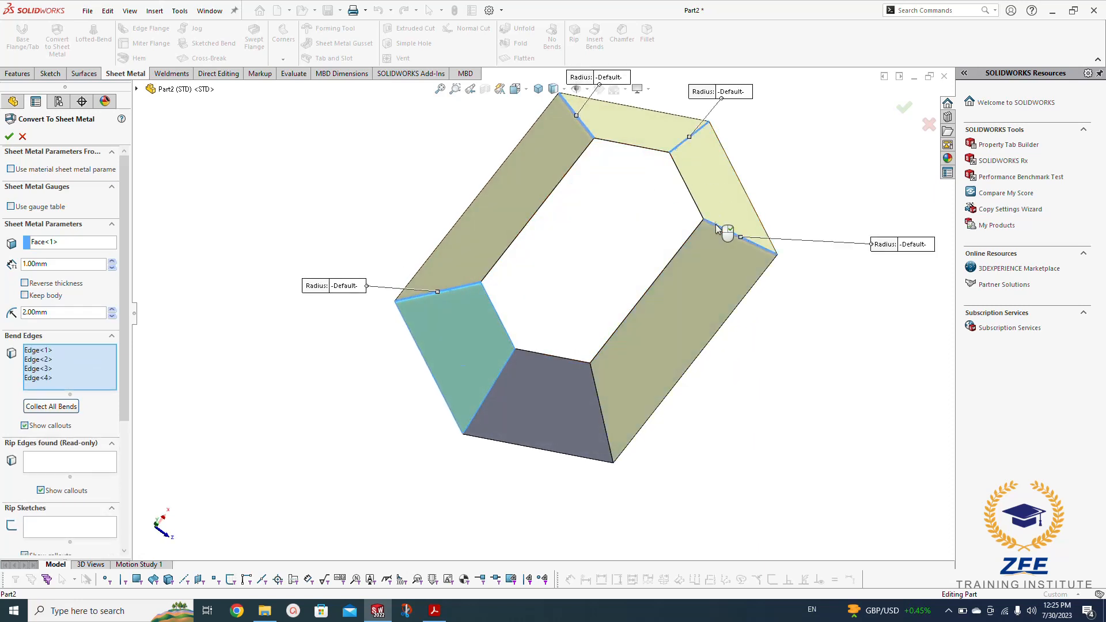
left_click(600, 405)
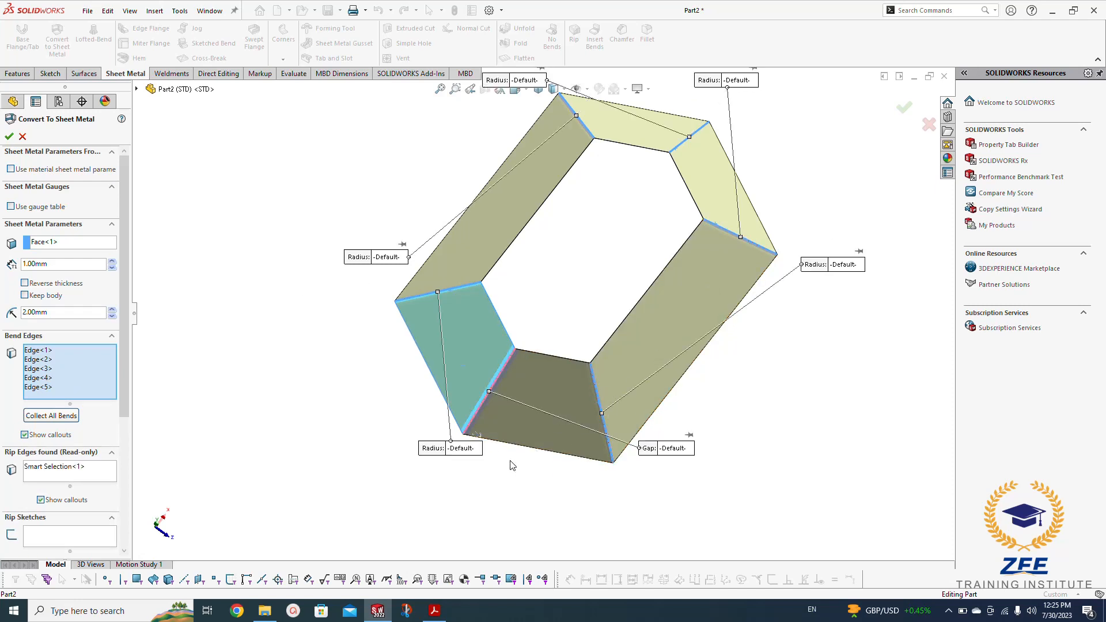
left_click_drag(470, 452, 386, 420)
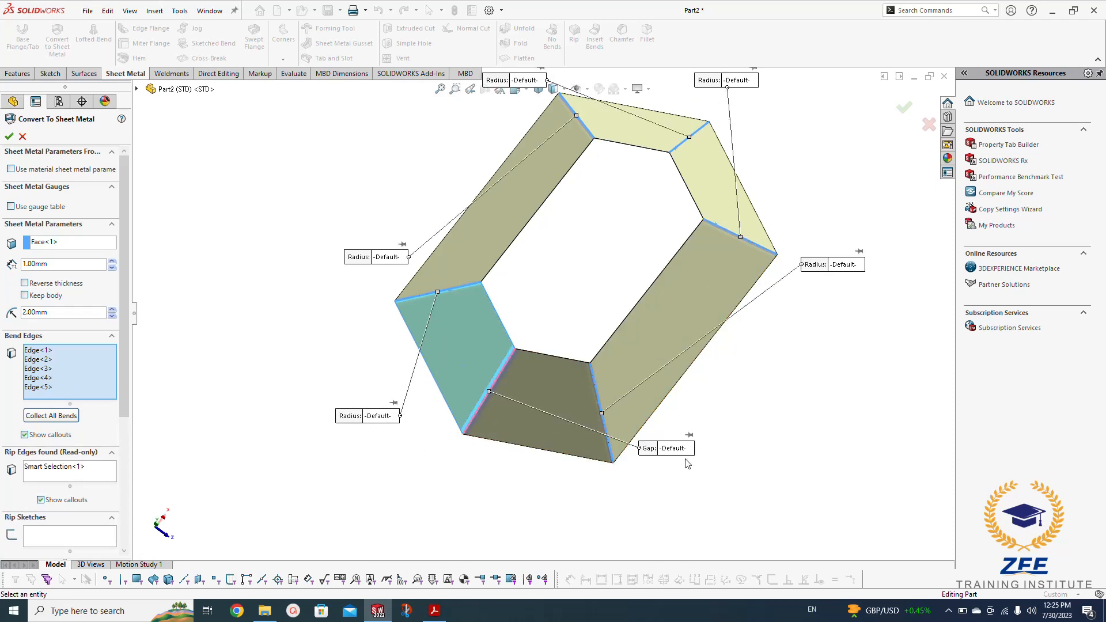
left_click_drag(678, 458, 496, 503)
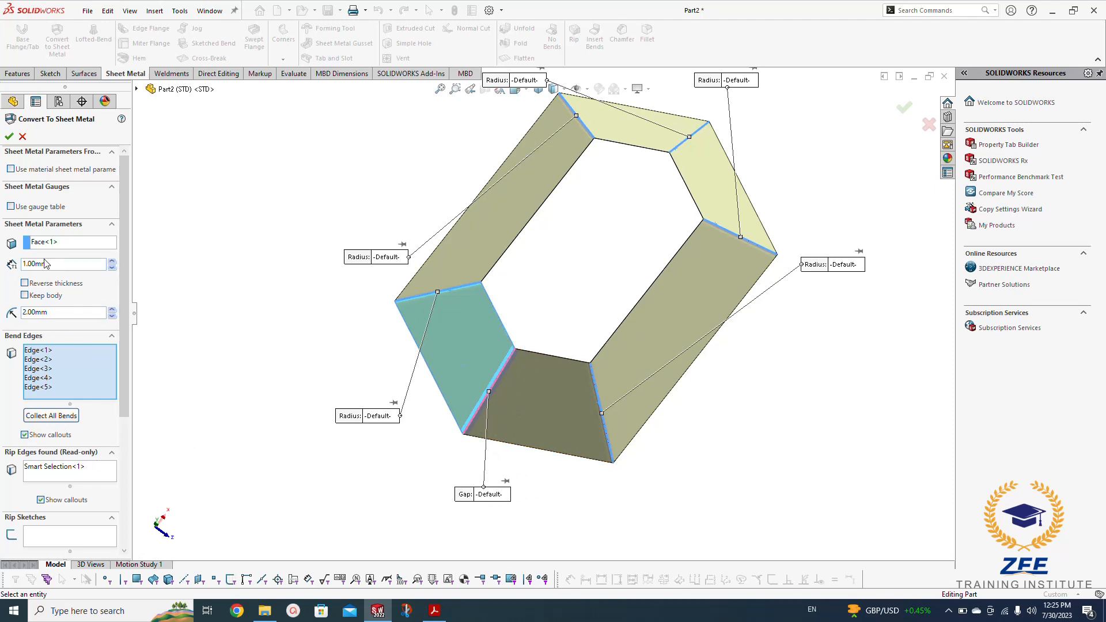
Step: Set the bend radius and the default rip gap to 1 mm each and complete the sheet-metal conversion
left_click_drag(123, 274, 123, 321)
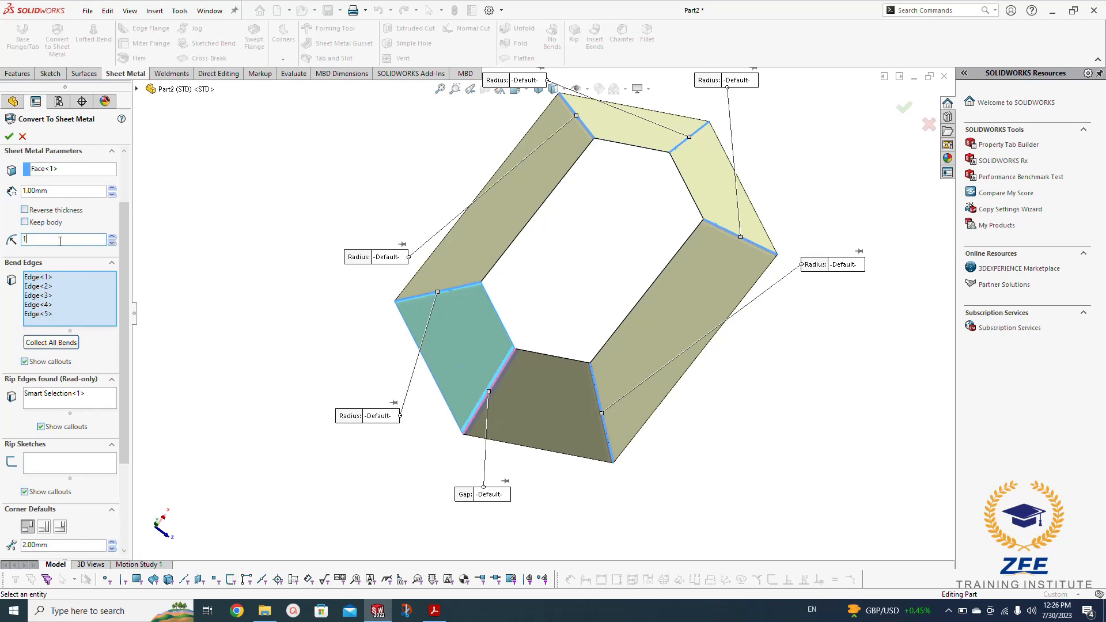
key("Return")
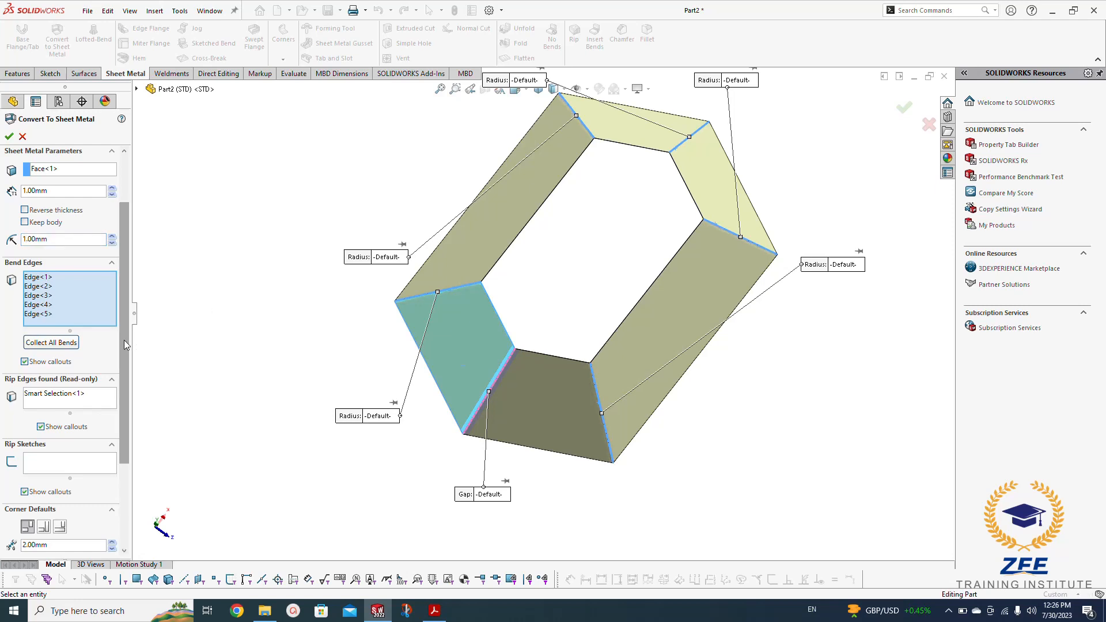
scroll(74, 428, "down", 4)
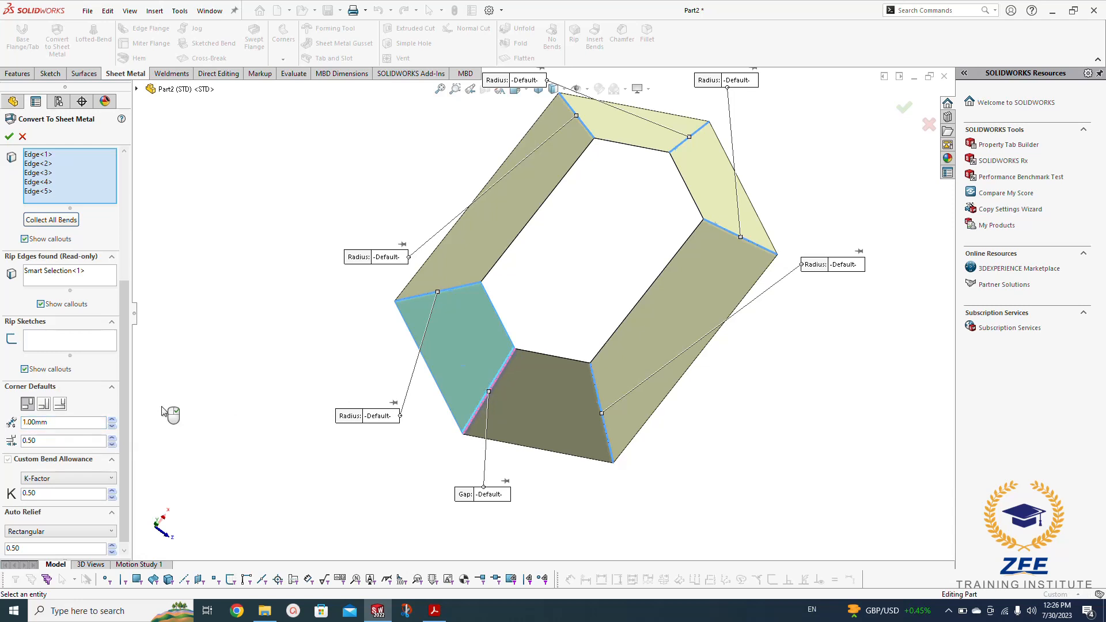
left_click(9, 137)
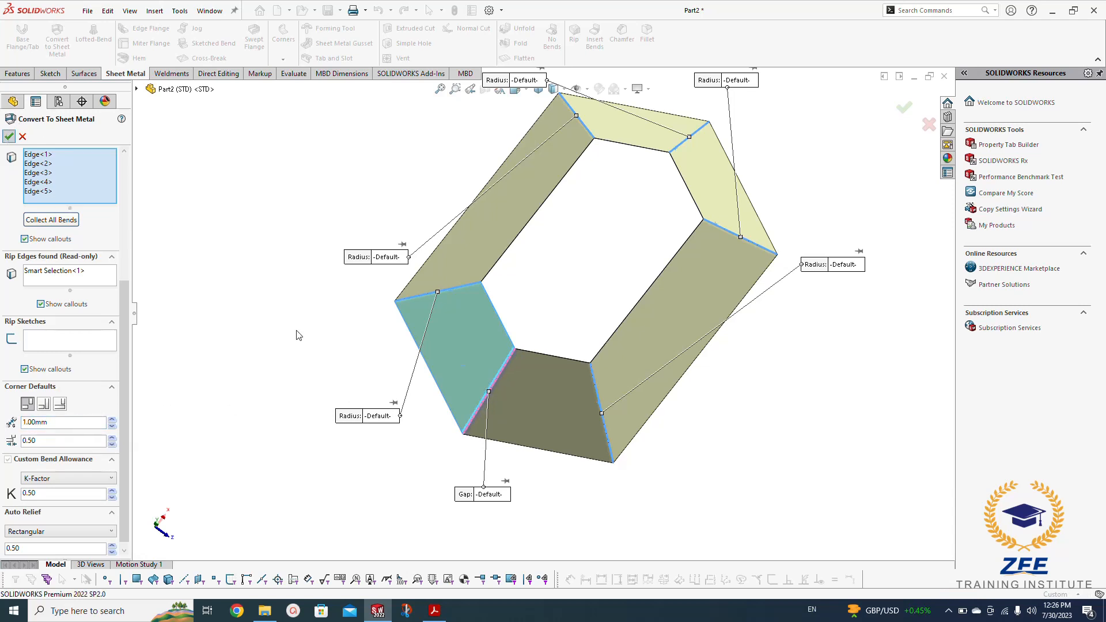
Step: Check the folded cover against Fig. 10 in the Acrobat Reader PDF and inspect it in SOLIDWORKS from the front and top
middle_click_drag(339, 458, 360, 403)
left_click(434, 612)
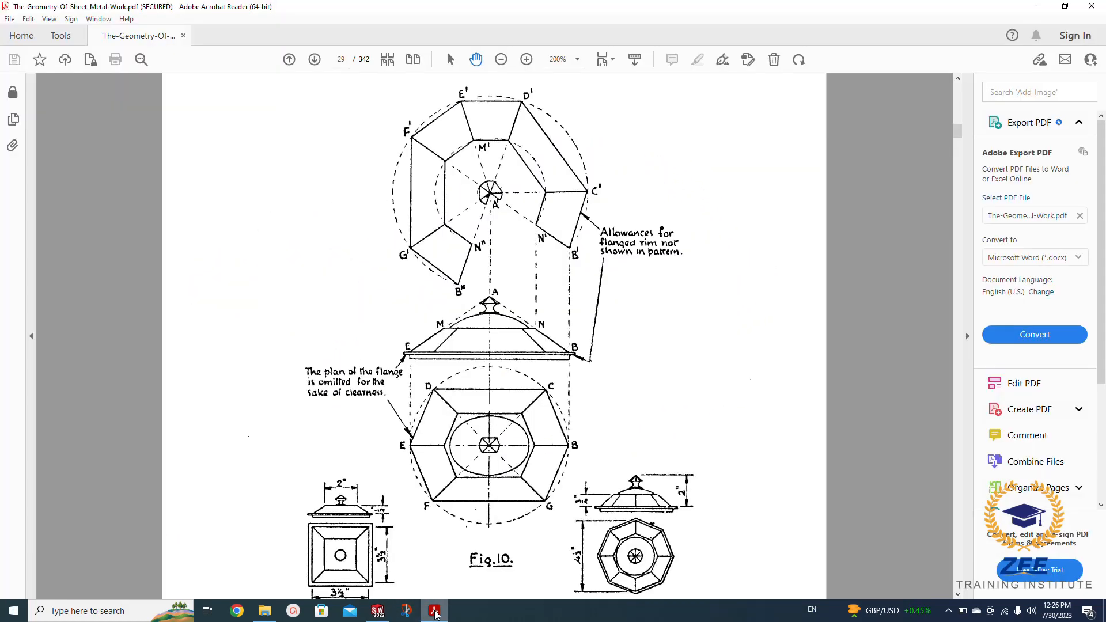
left_click(377, 611)
middle_click_drag(482, 396, 366, 378)
key("space")
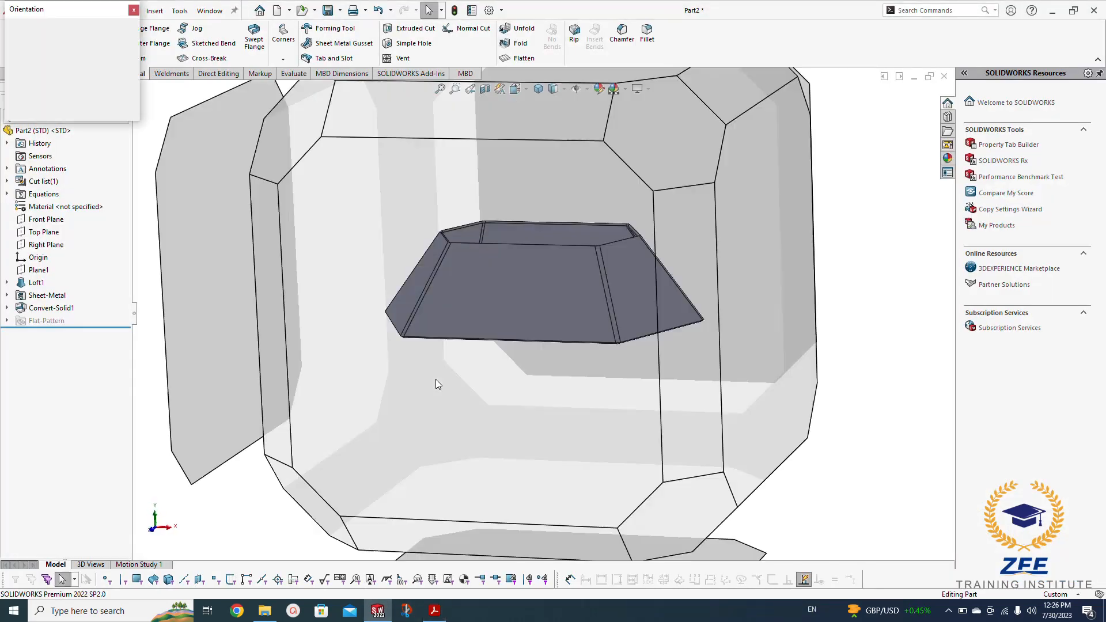
left_click(413, 400)
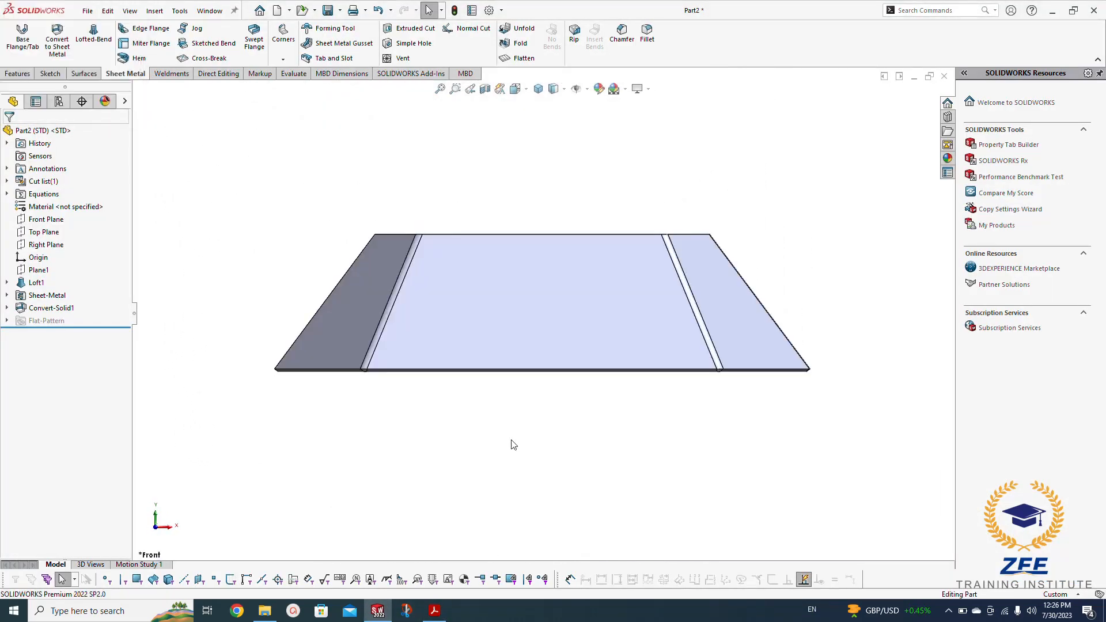
key("ctrl+5")
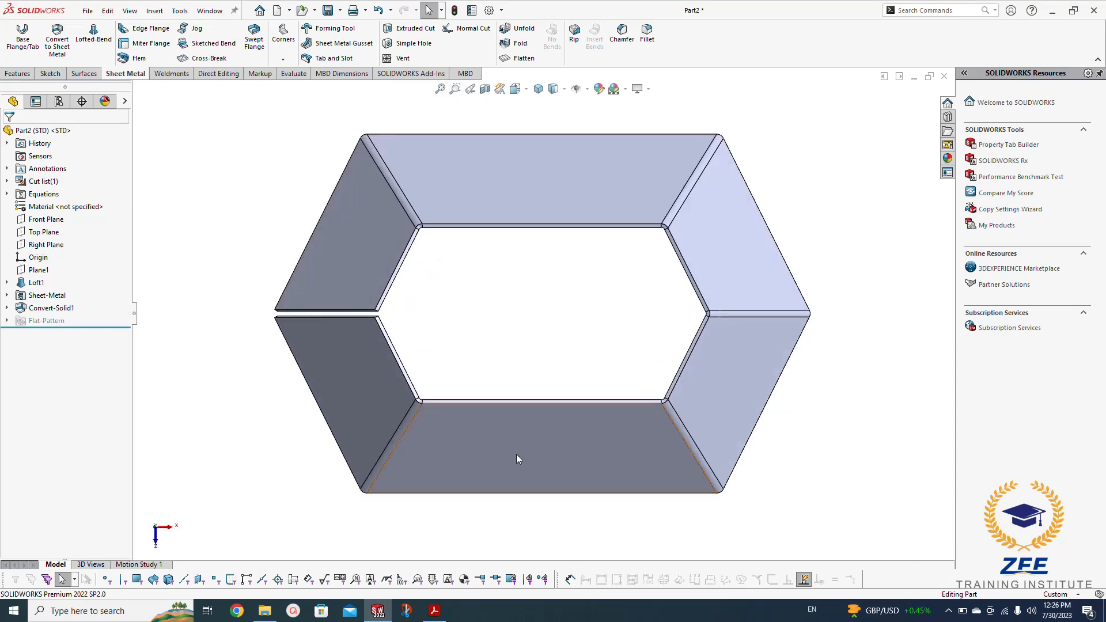
Step: Flatten the sheet-metal cover and orient the view square to the flat pattern's face
left_click(536, 92)
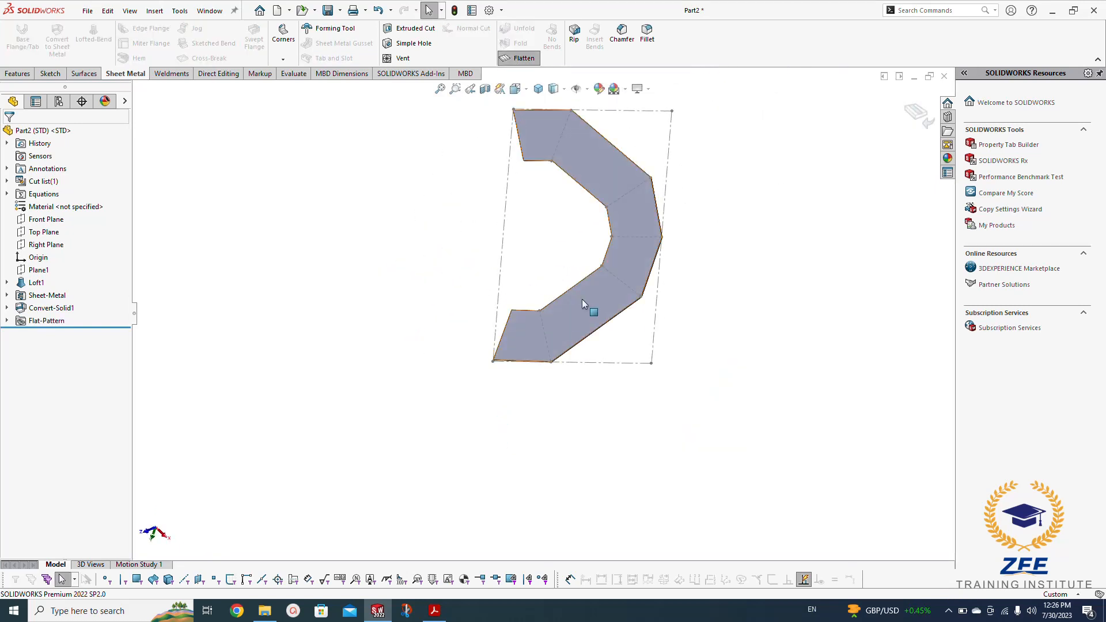
left_click(582, 300)
left_click(687, 267)
left_click(724, 326)
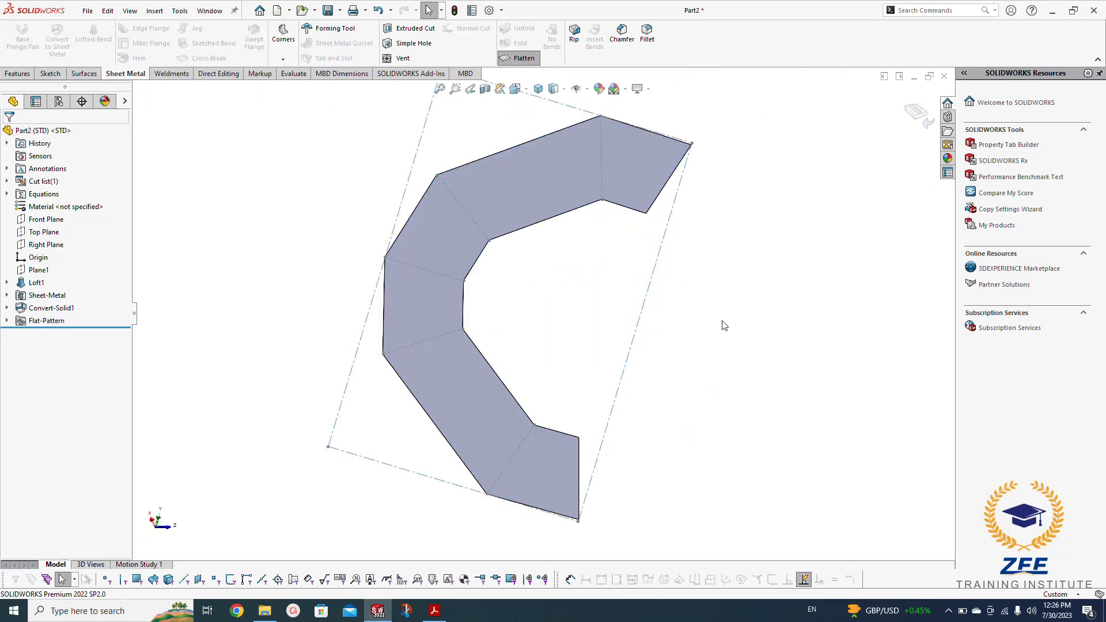
middle_click_drag(683, 300, 707, 333)
middle_click_drag(569, 370, 593, 367, "ctrl")
Step: Compare the shape and orientation of the flat pattern with the Fig. 10 development in the Acrobat Reader PDF
left_click(432, 611)
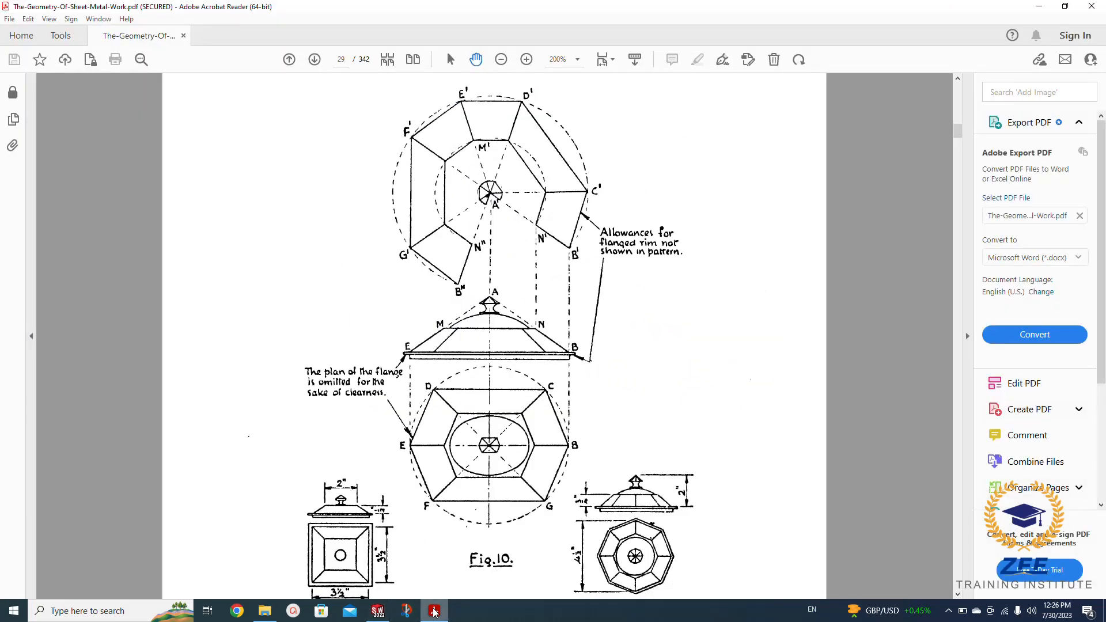
left_click(435, 613)
middle_click_drag(610, 390, 656, 412)
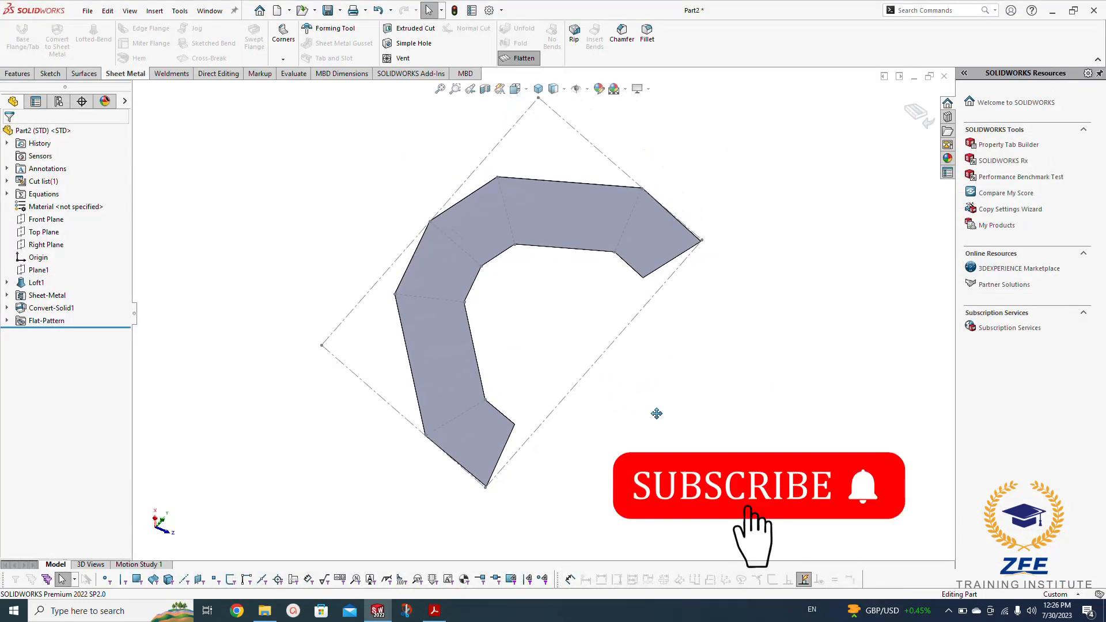
left_click(433, 611)
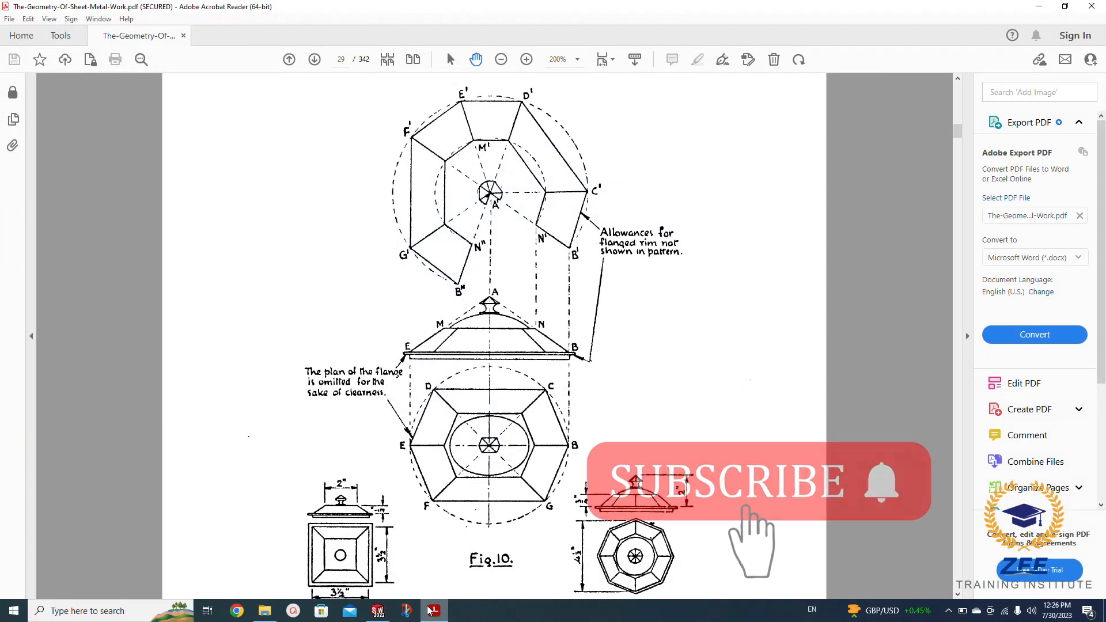
left_click(432, 610)
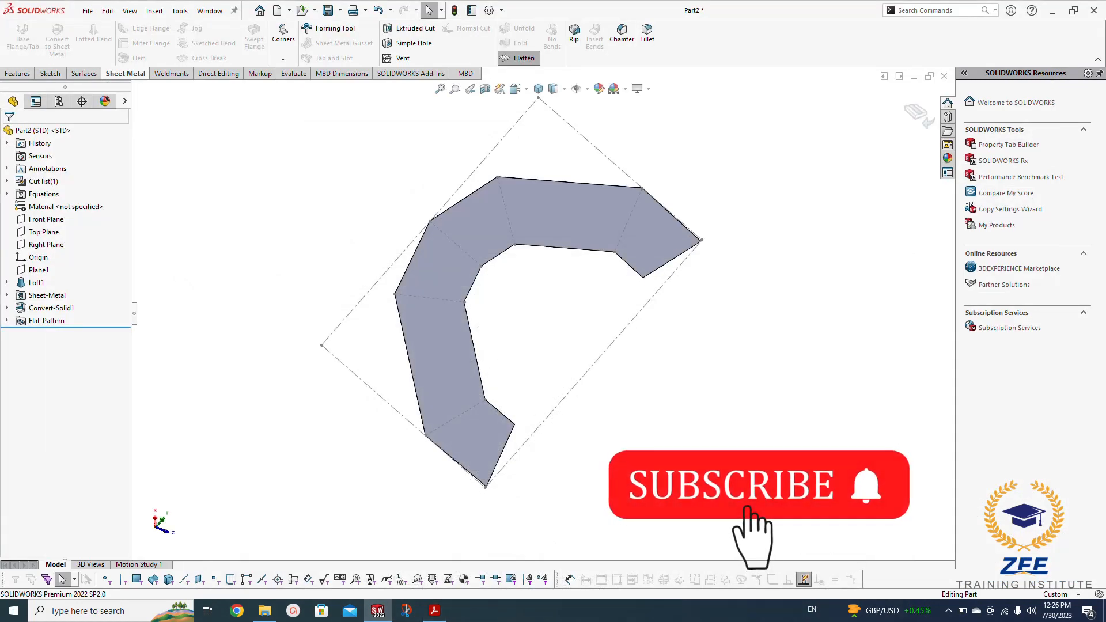